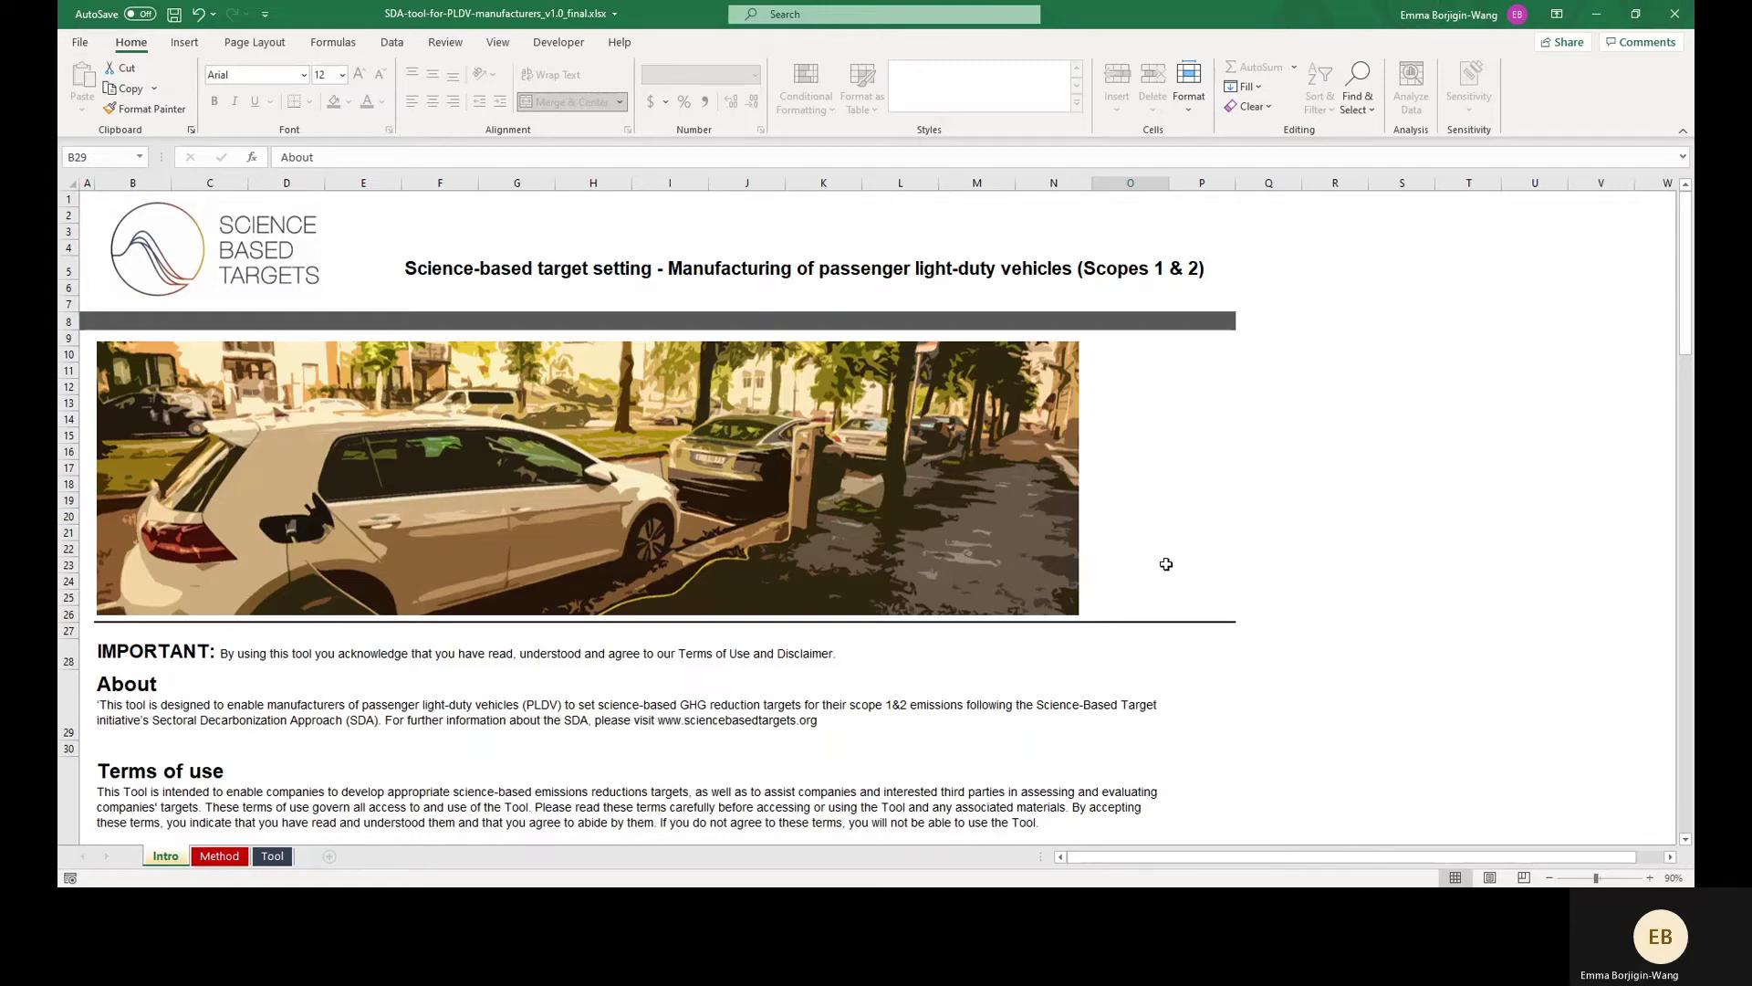
- Scroll down the Intro sheet through the terms of use and disclaimer
scroll(1166, 564, "down", 9)
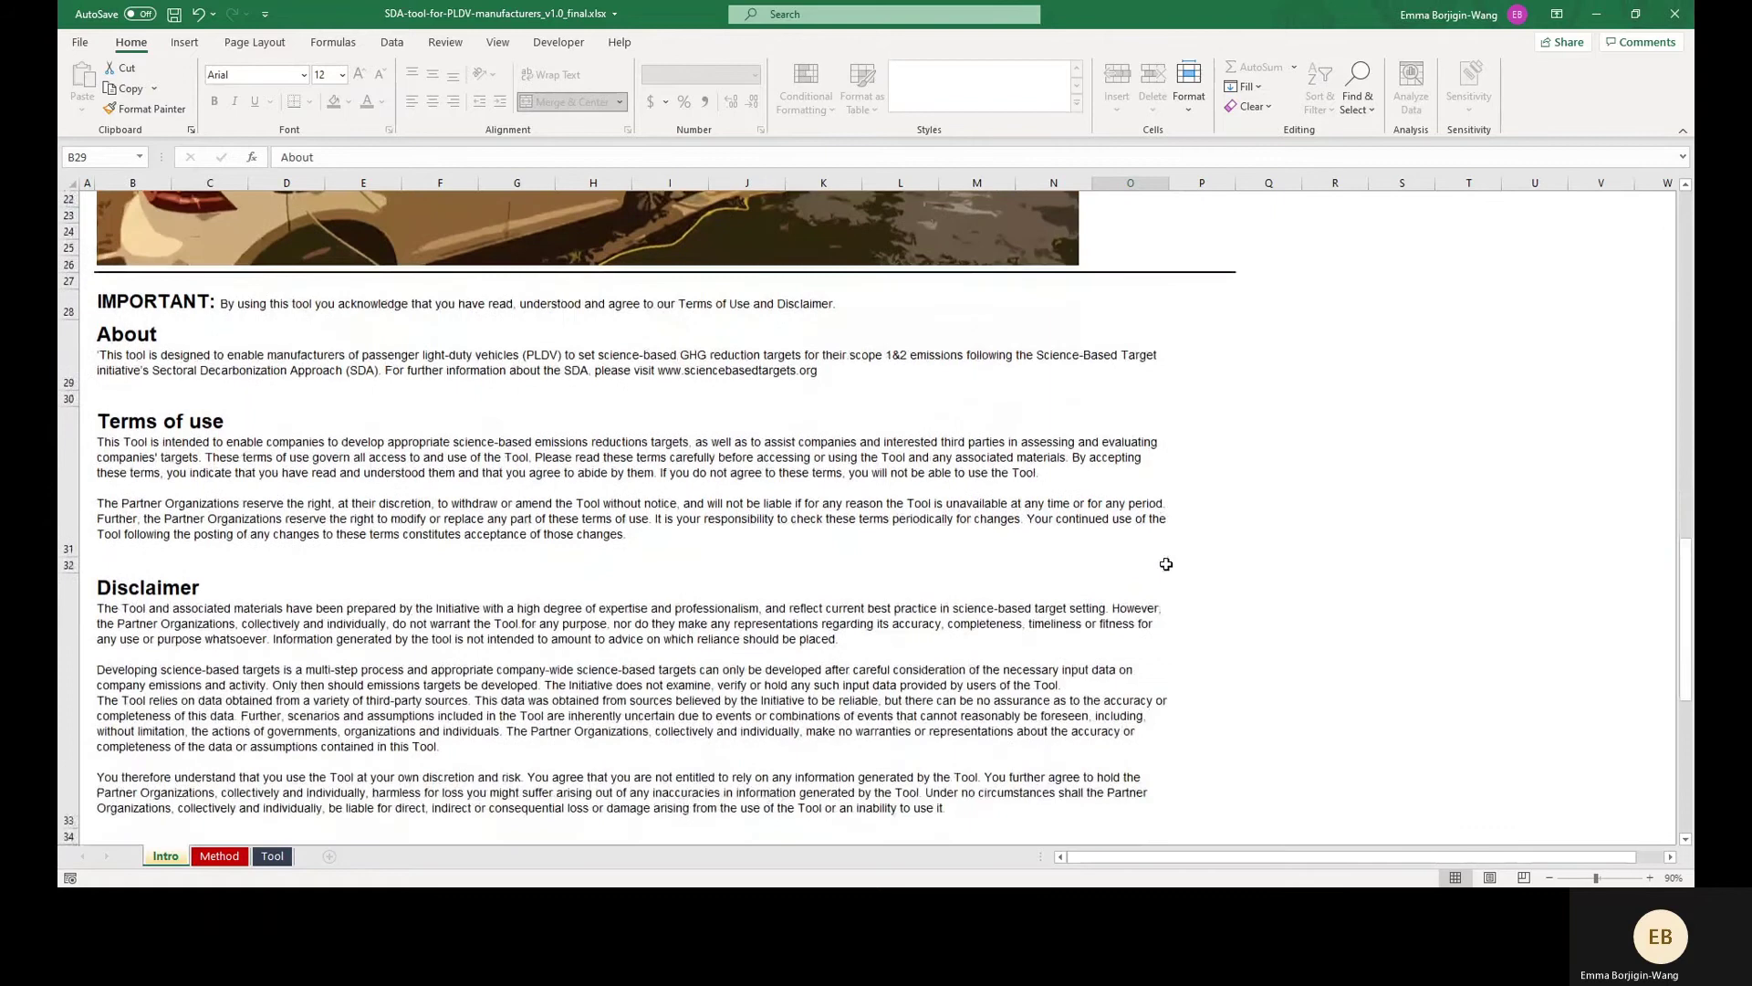
scroll(1166, 564, "down", 2)
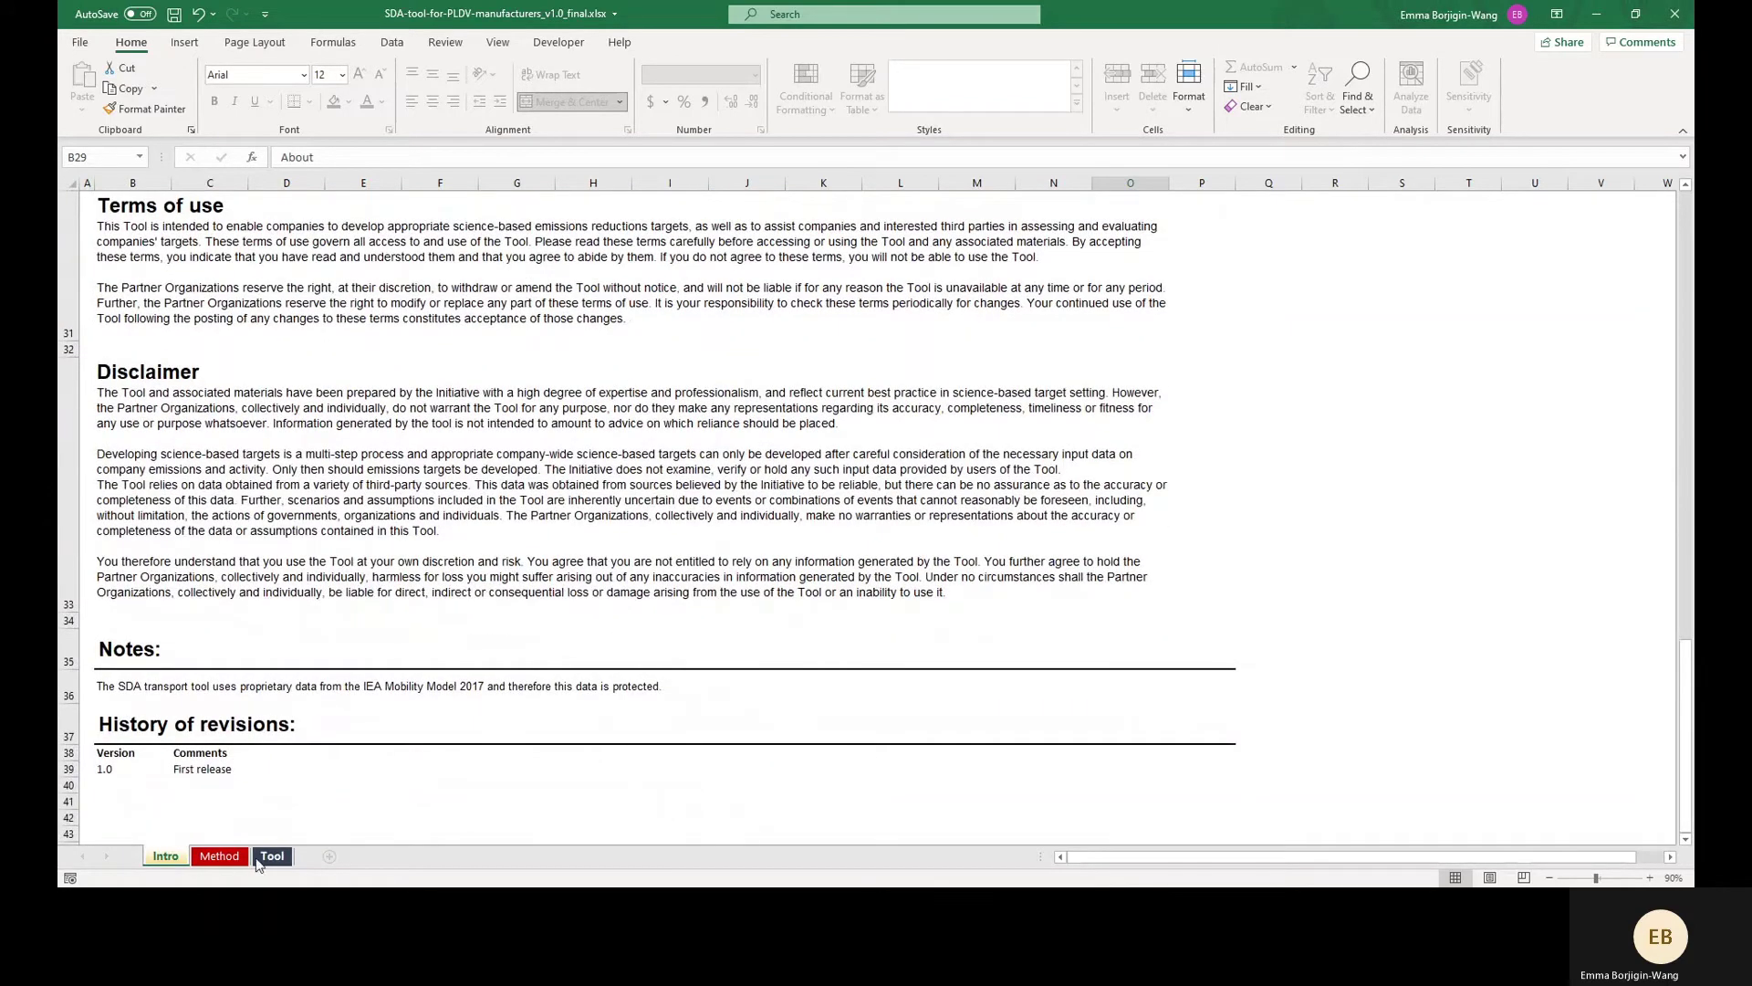
- On the Tool sheet, enter base year 2019 in C17 and target year 2030 in C18
left_click(271, 857)
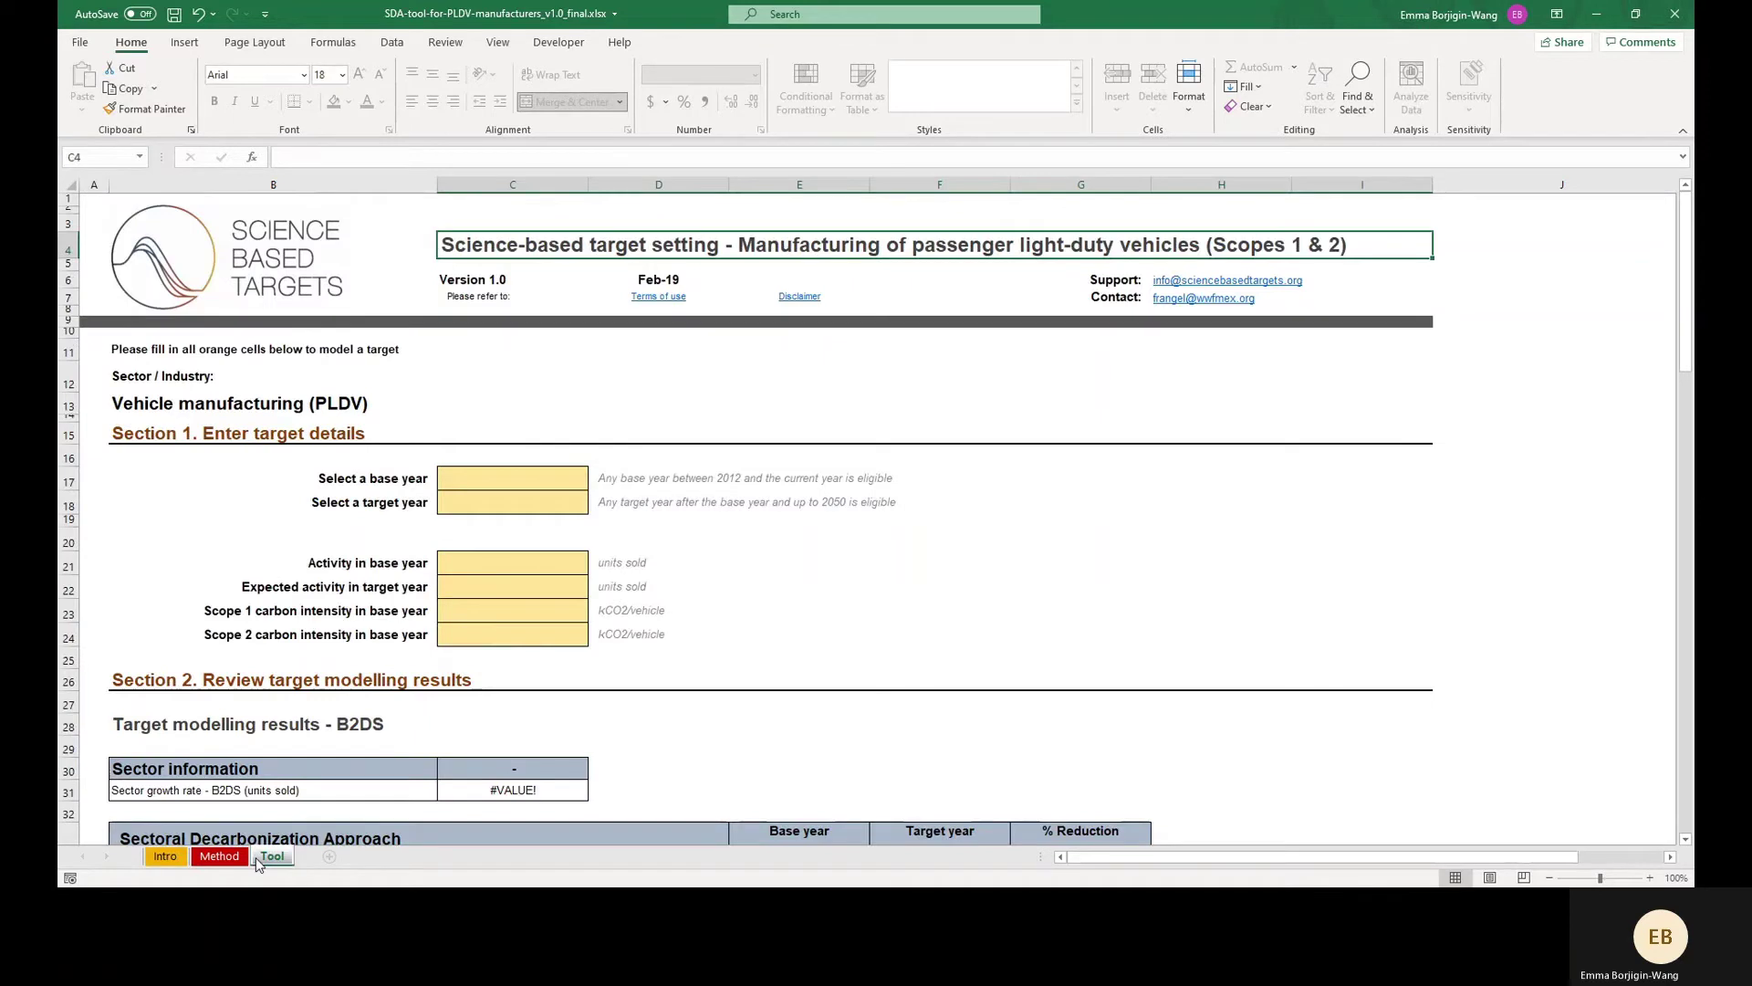
left_click(492, 482)
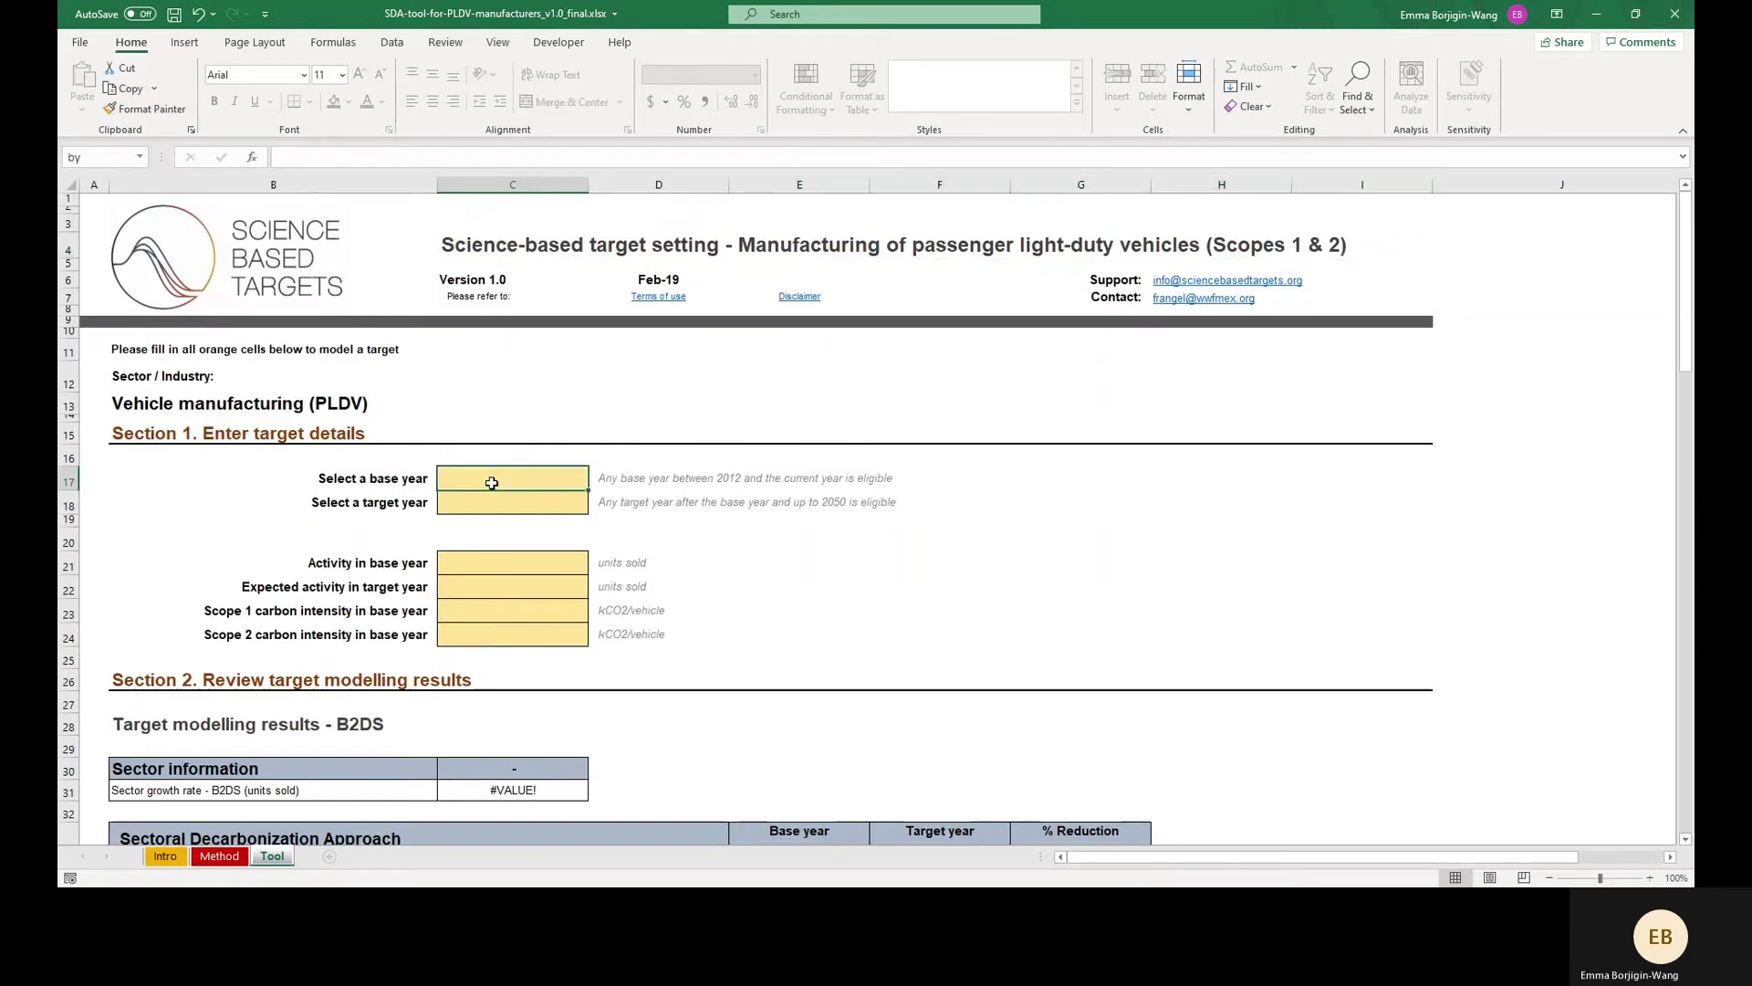
type("2019")
key("Return")
type("2030")
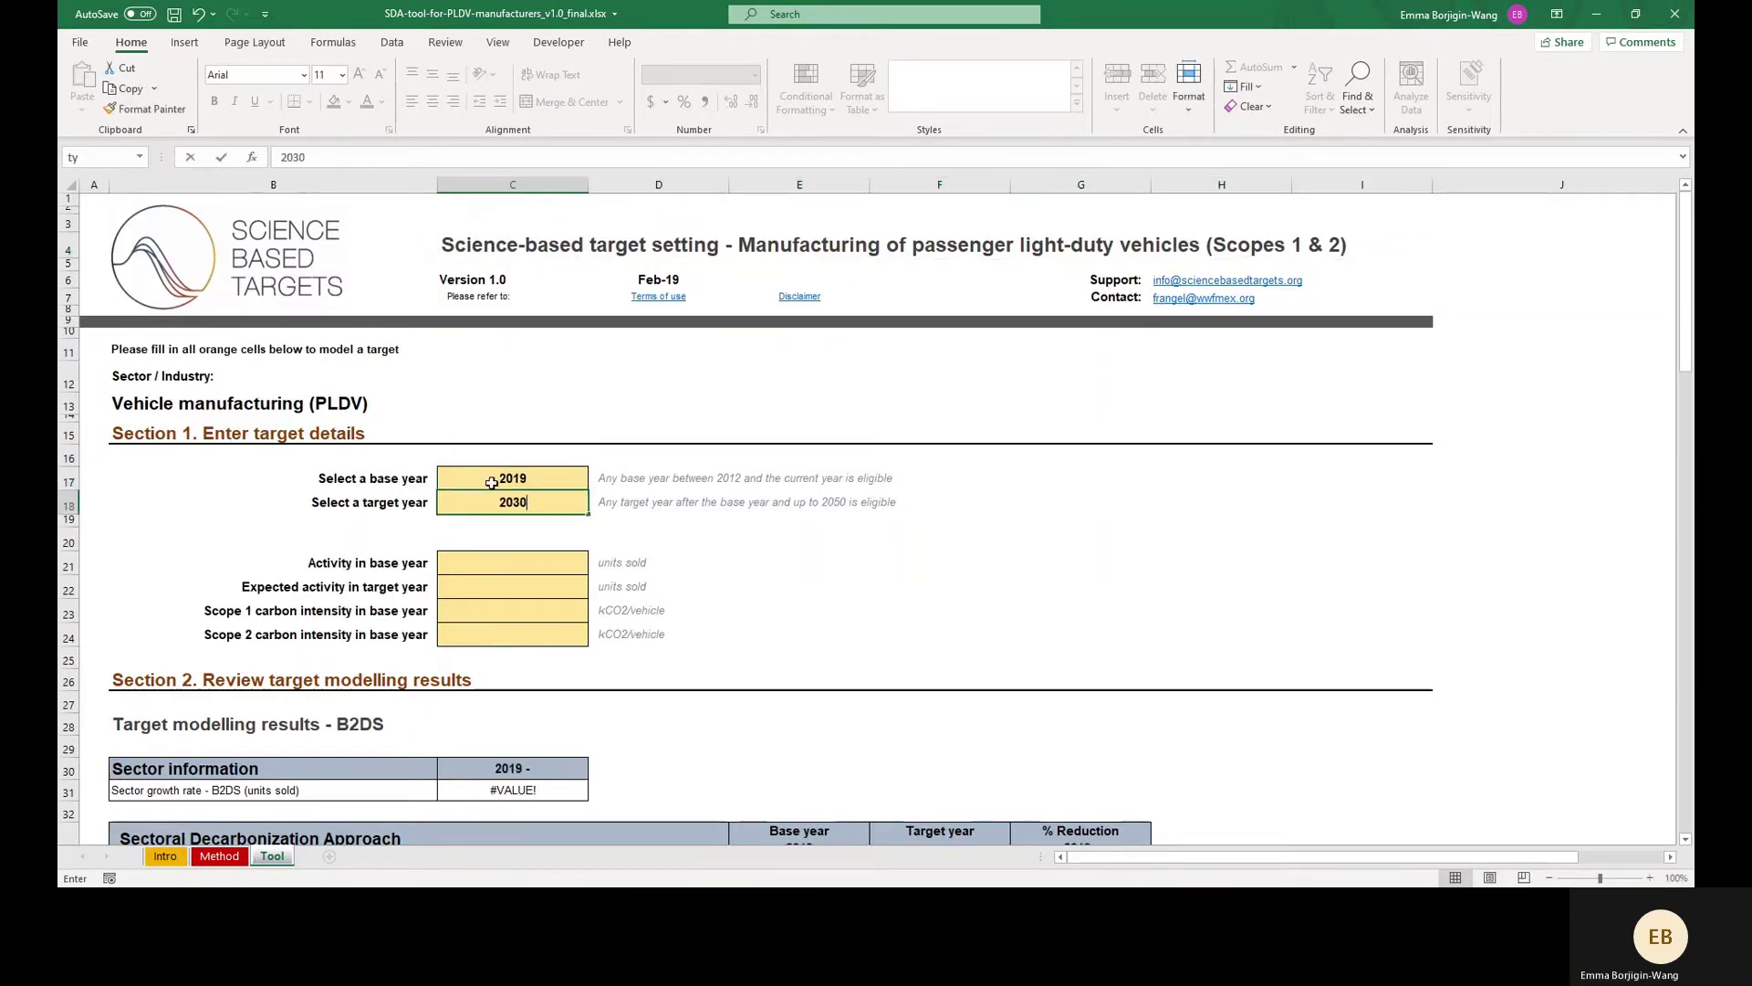
key("Return")
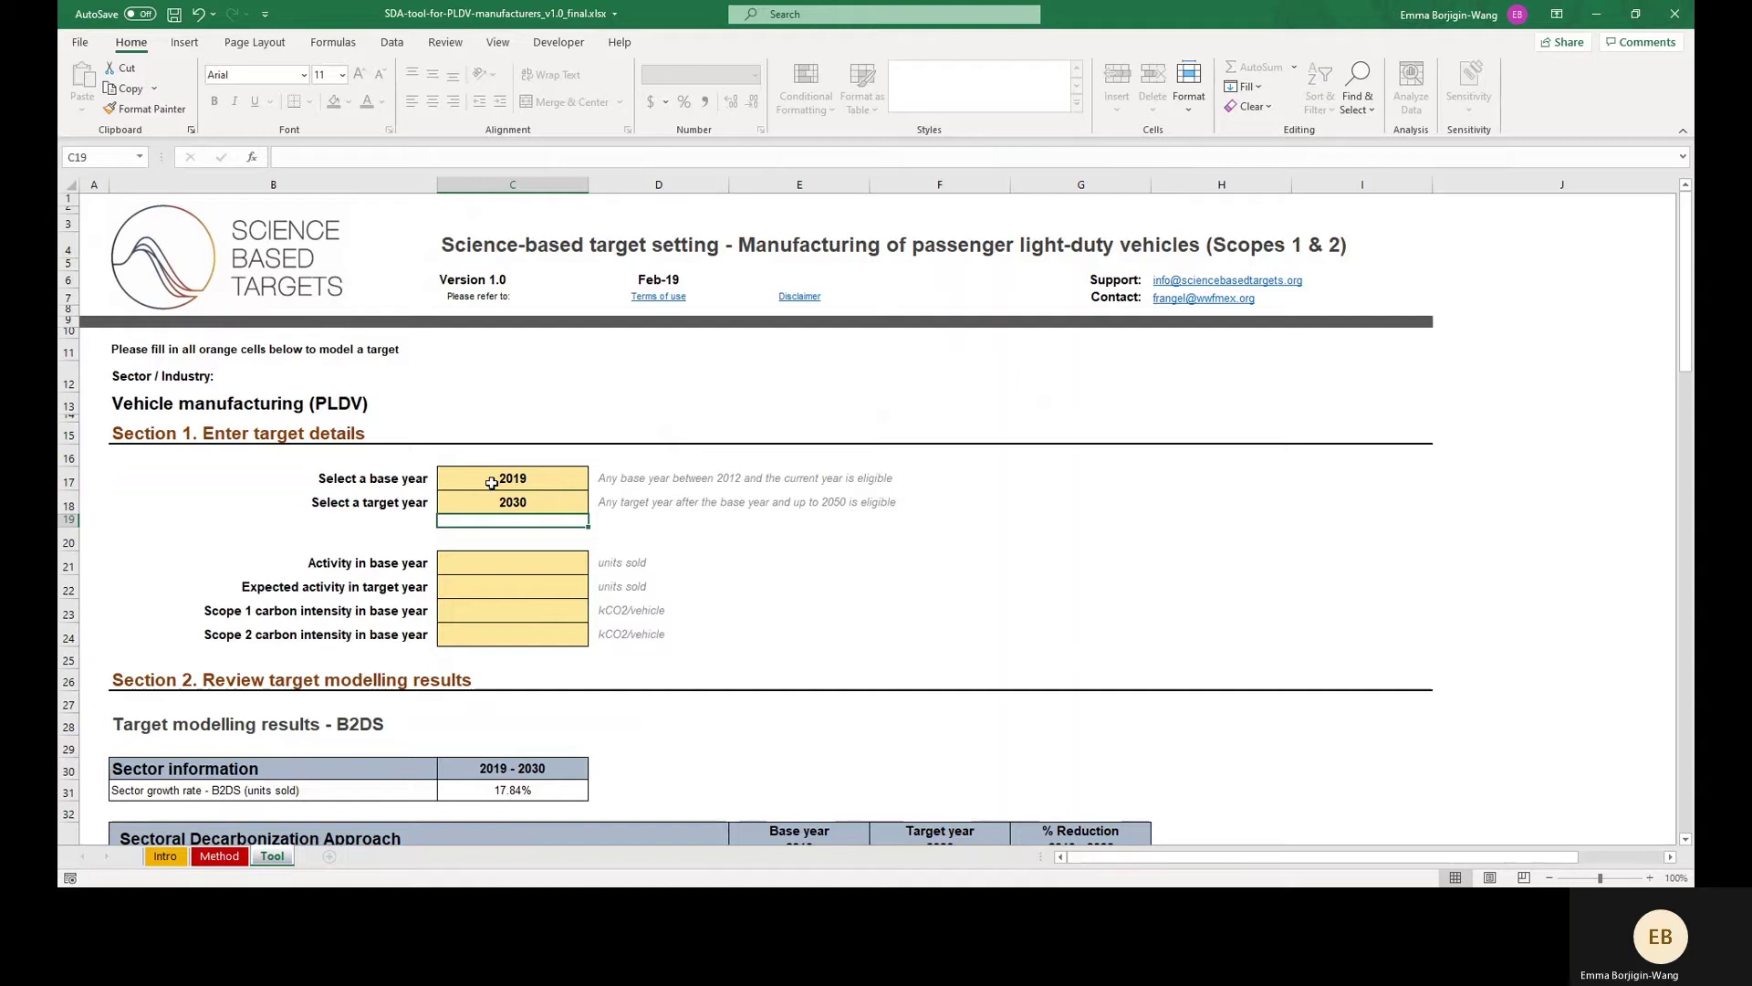
- Enter base activity 3,000,000 in C21 and target activity formula =activity_by*(1+C31) in C22
left_click(507, 559)
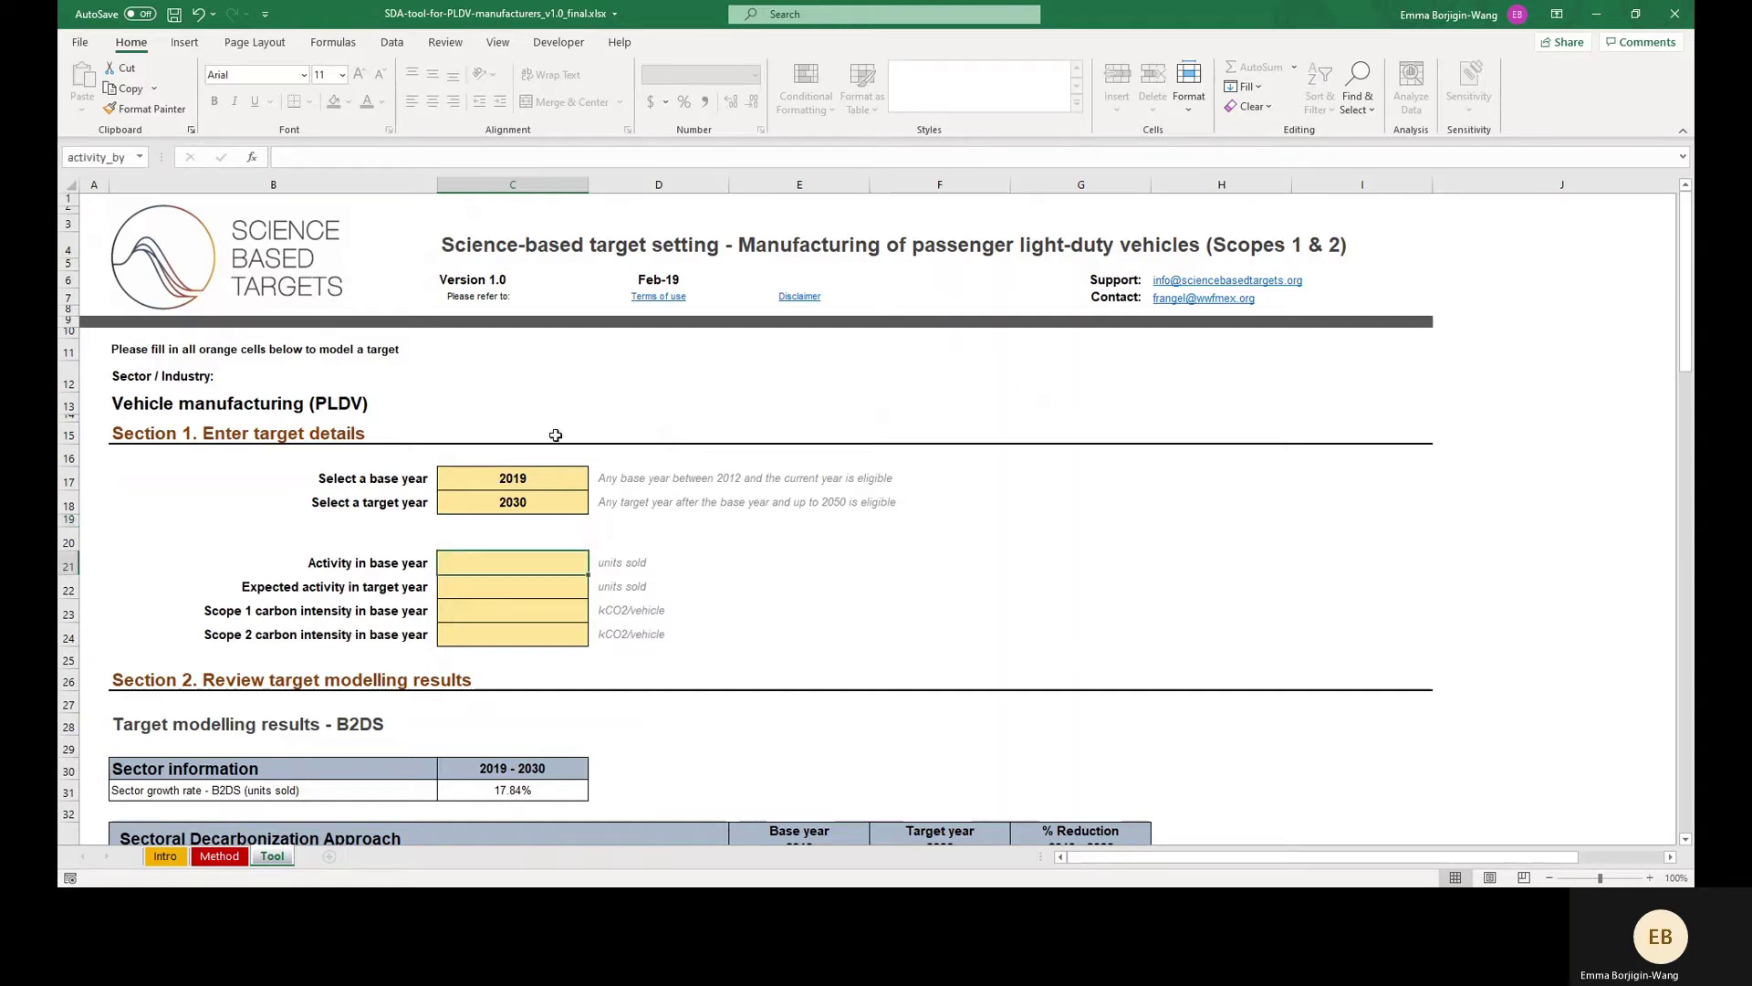
type("3,000,000")
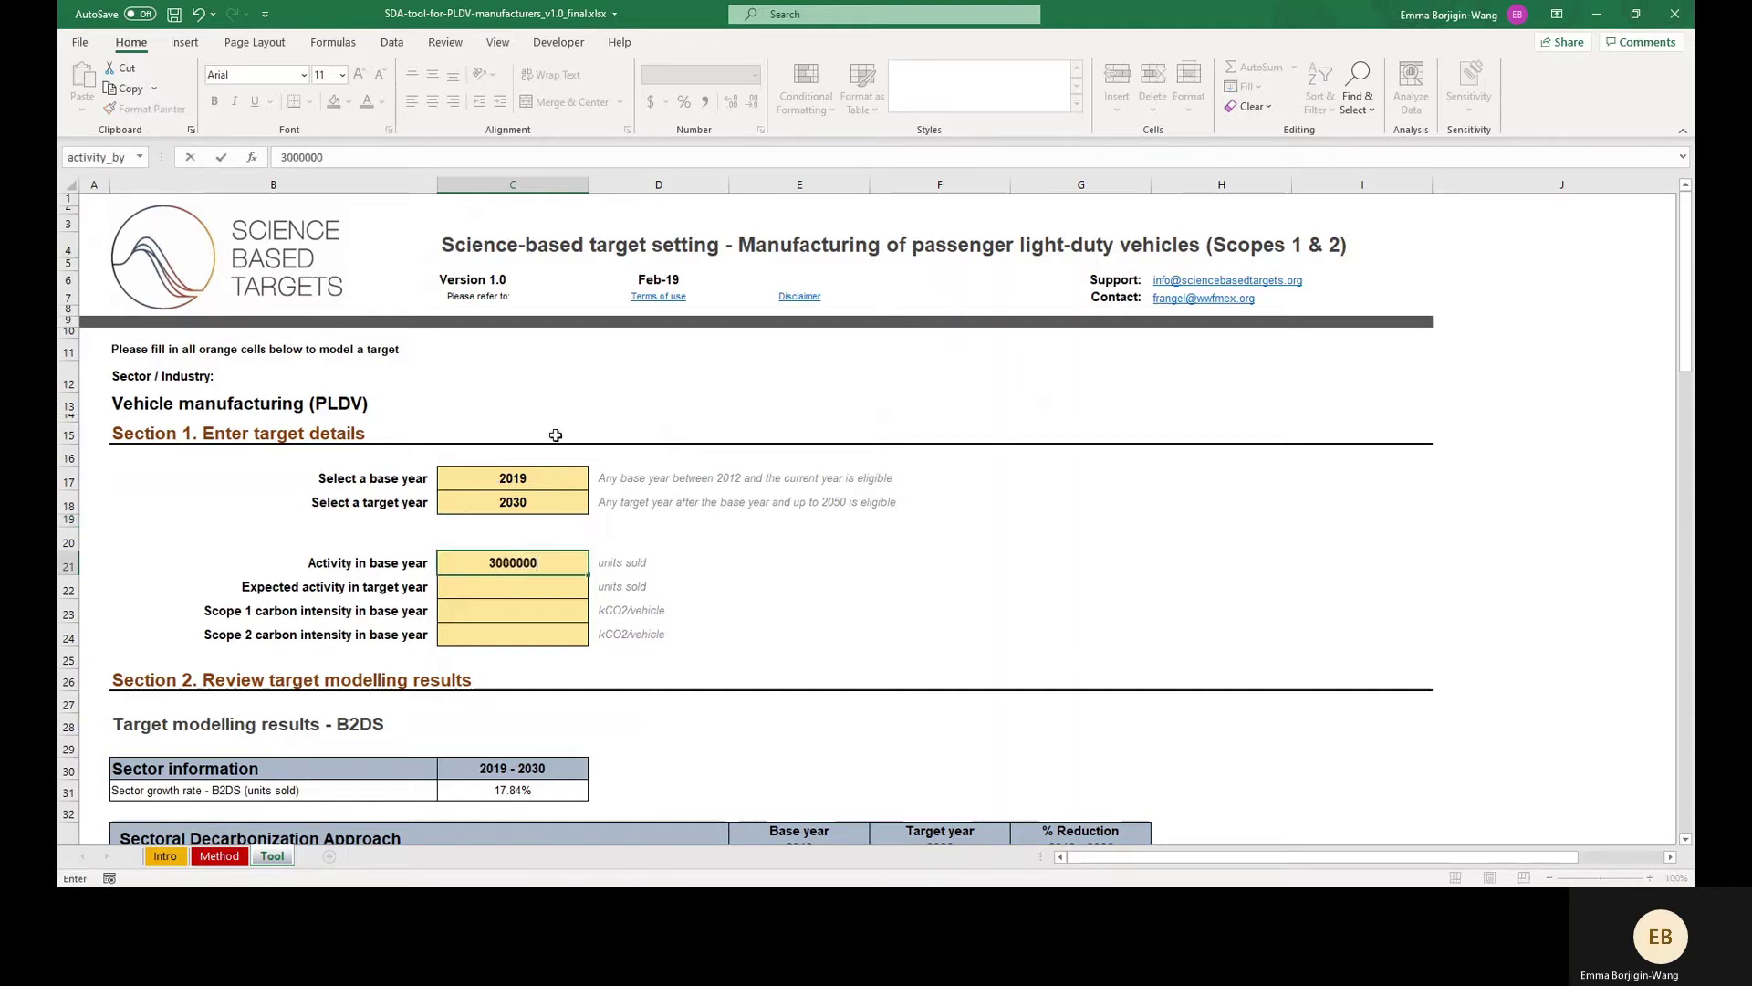
key("Return")
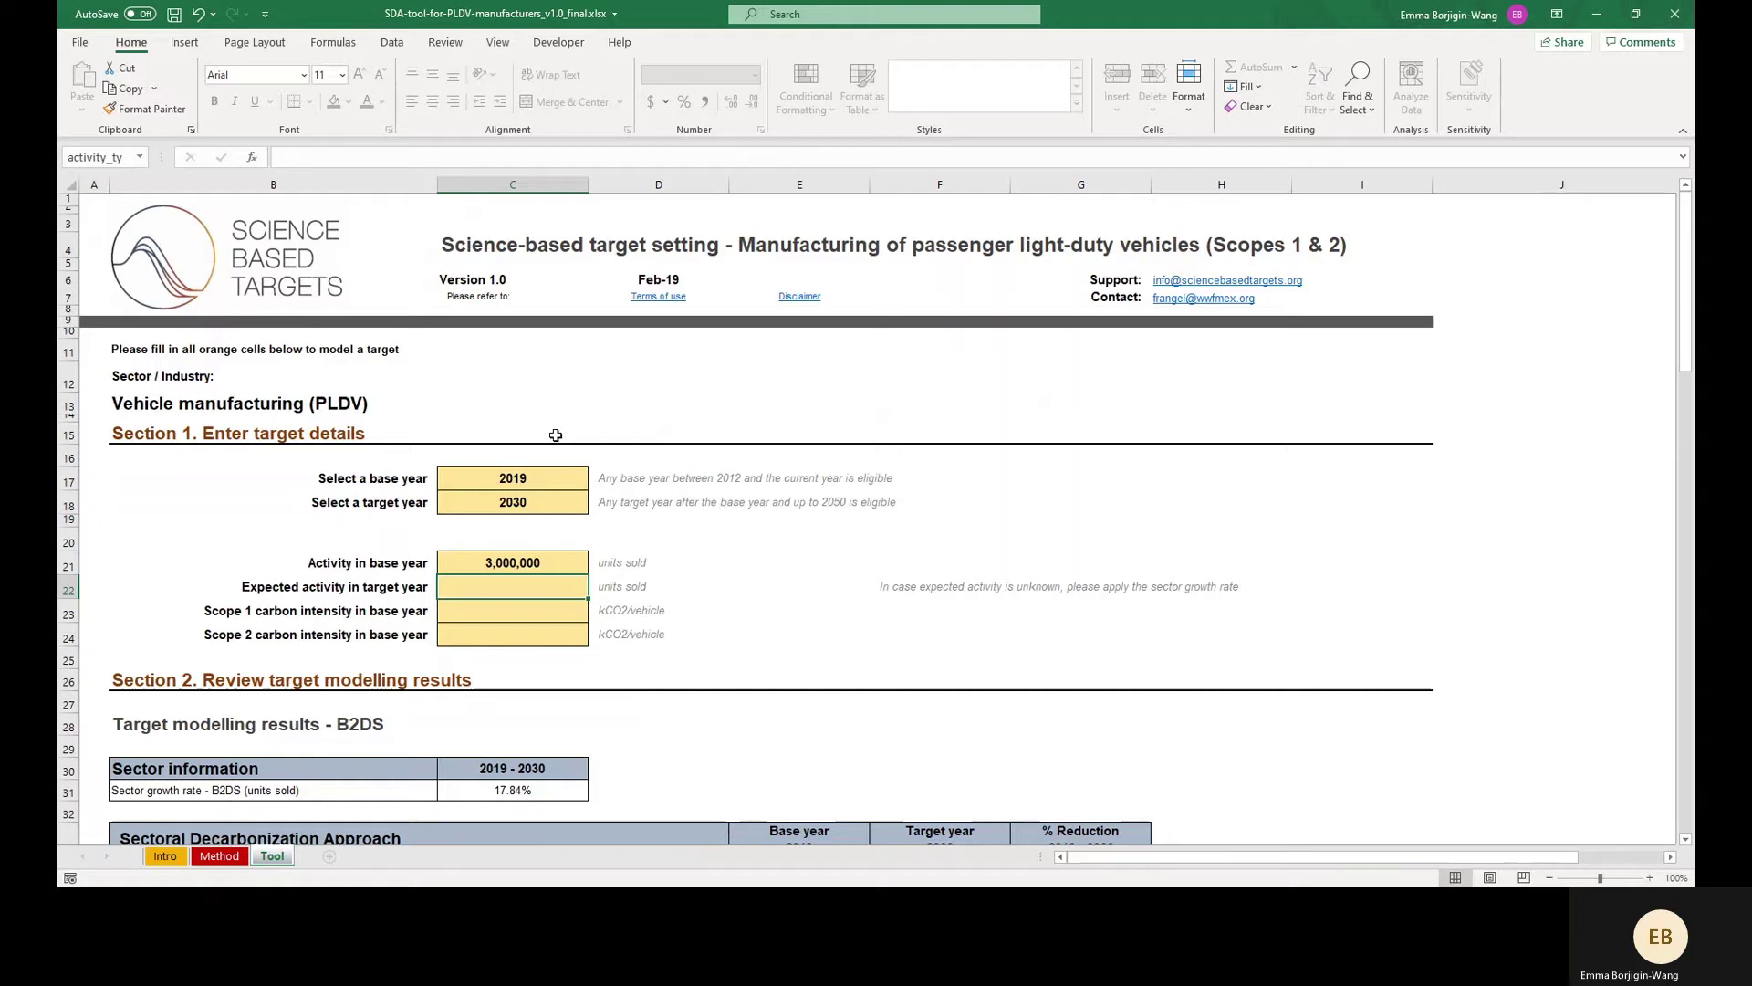
type("=")
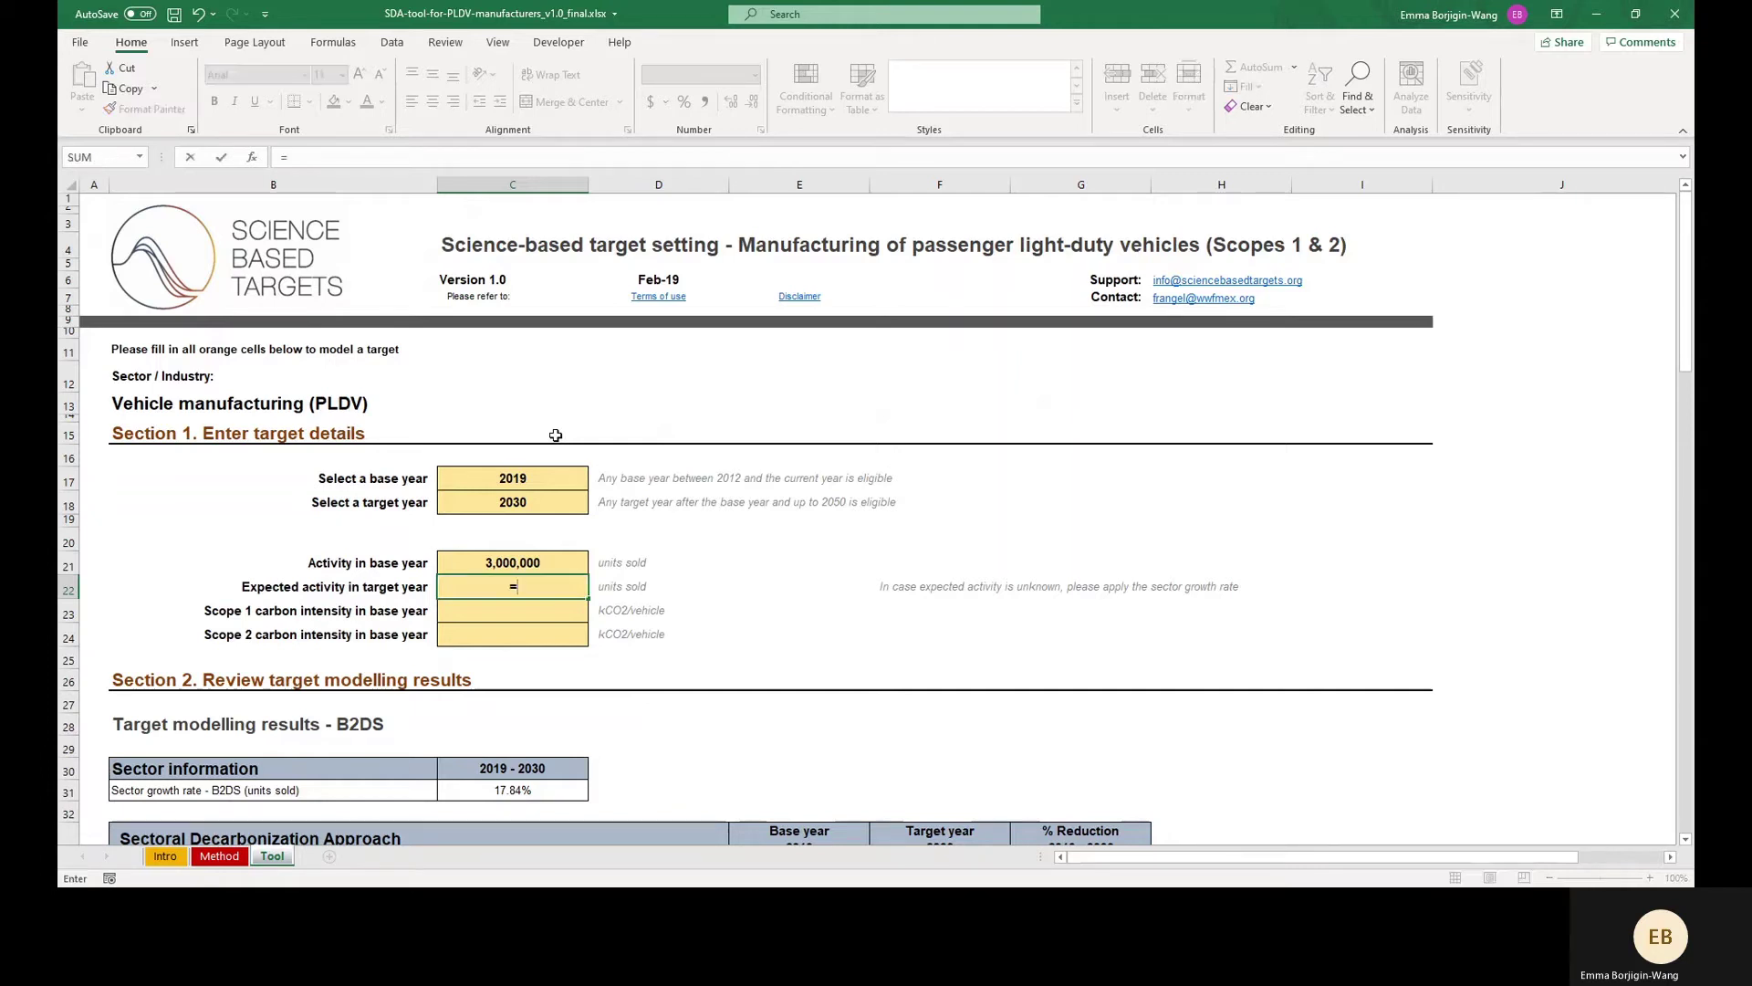
key("Up")
type("*(1+")
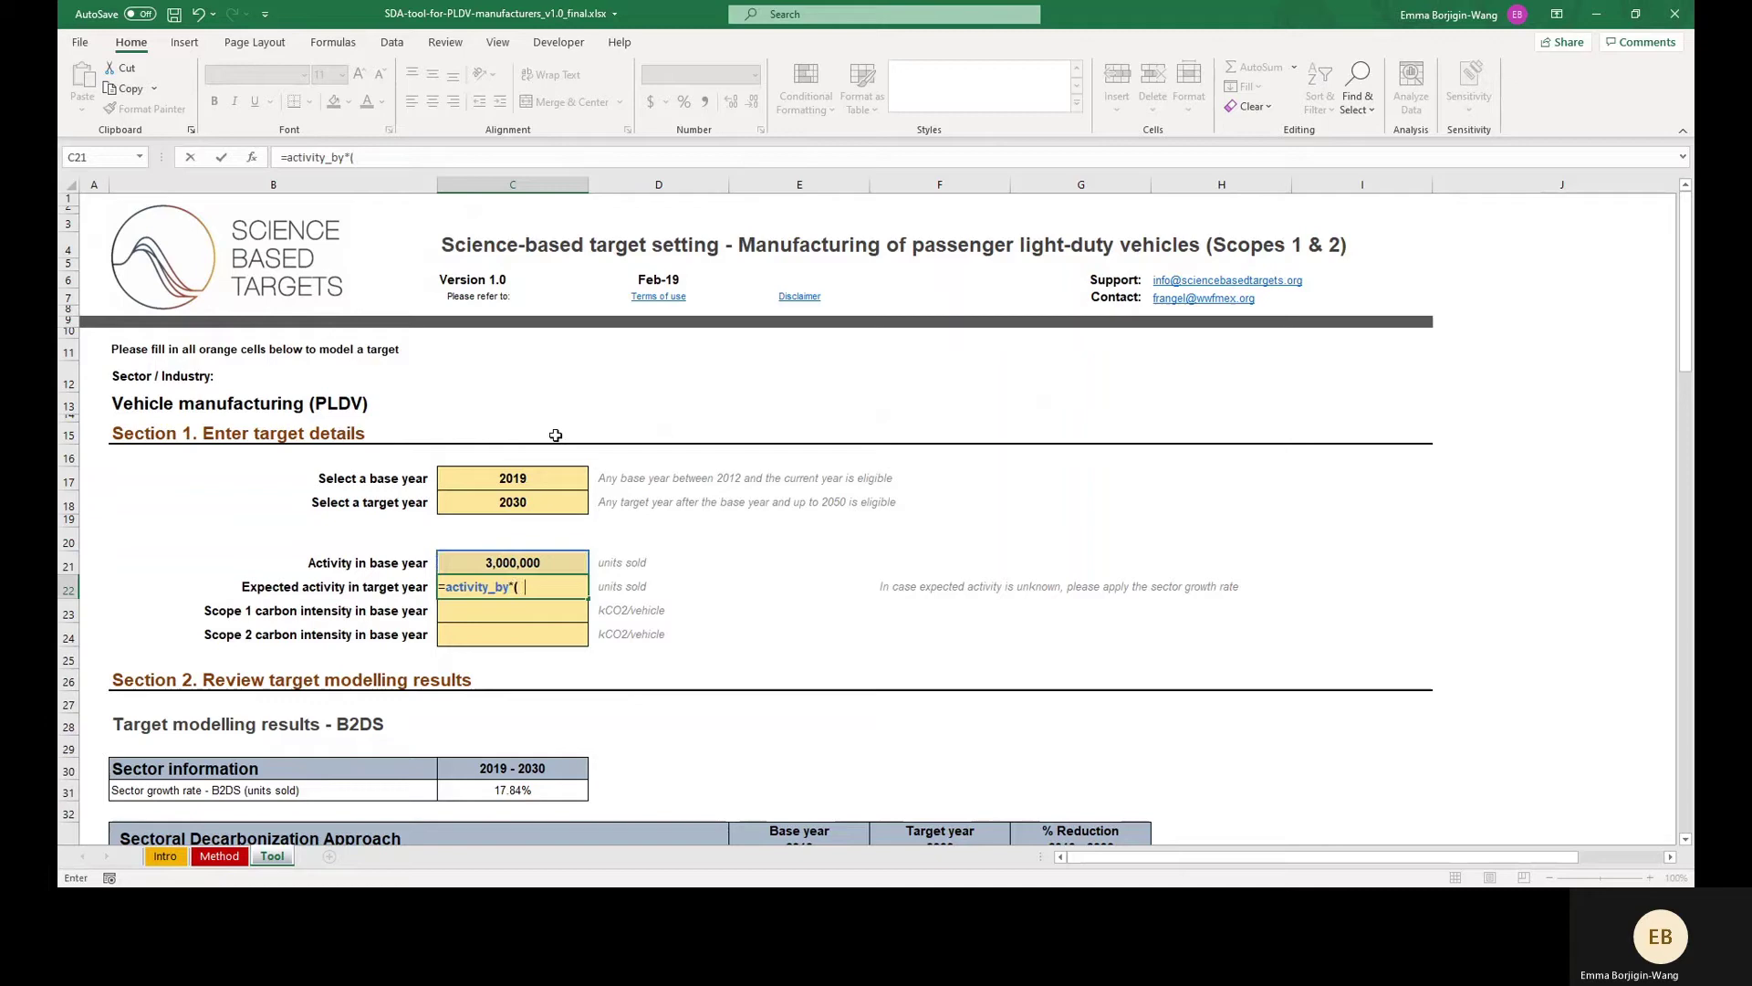
left_click(536, 790)
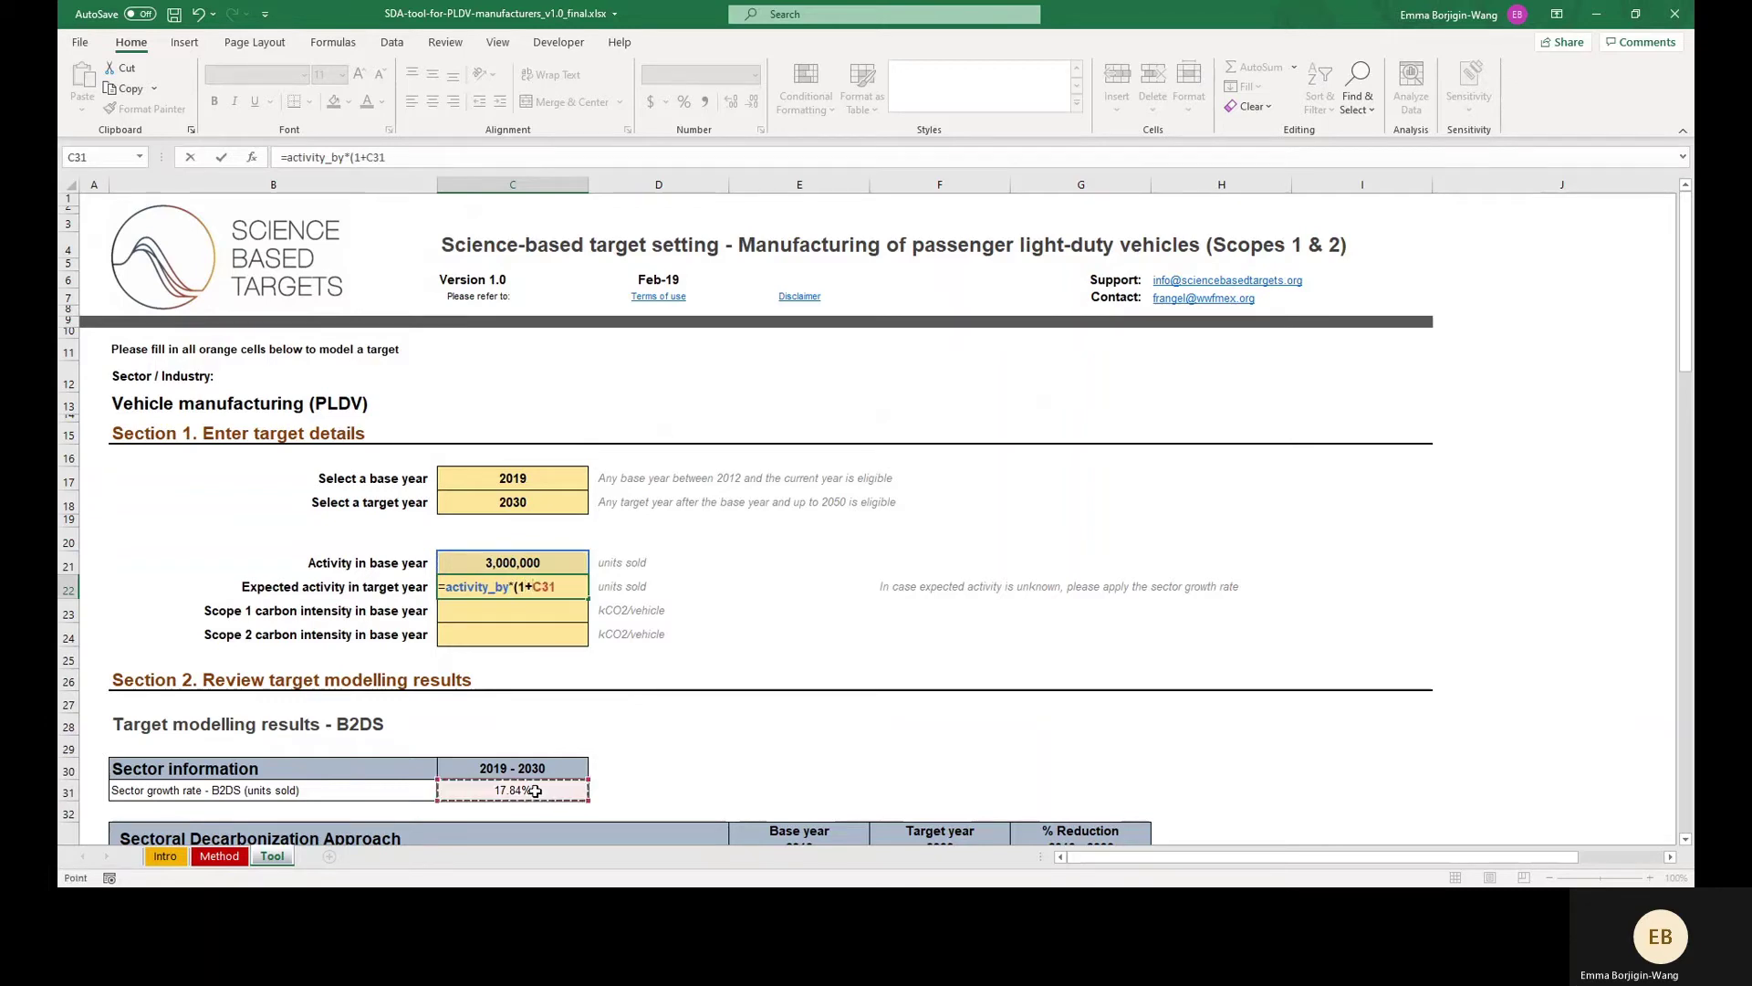
type(")")
key("Return")
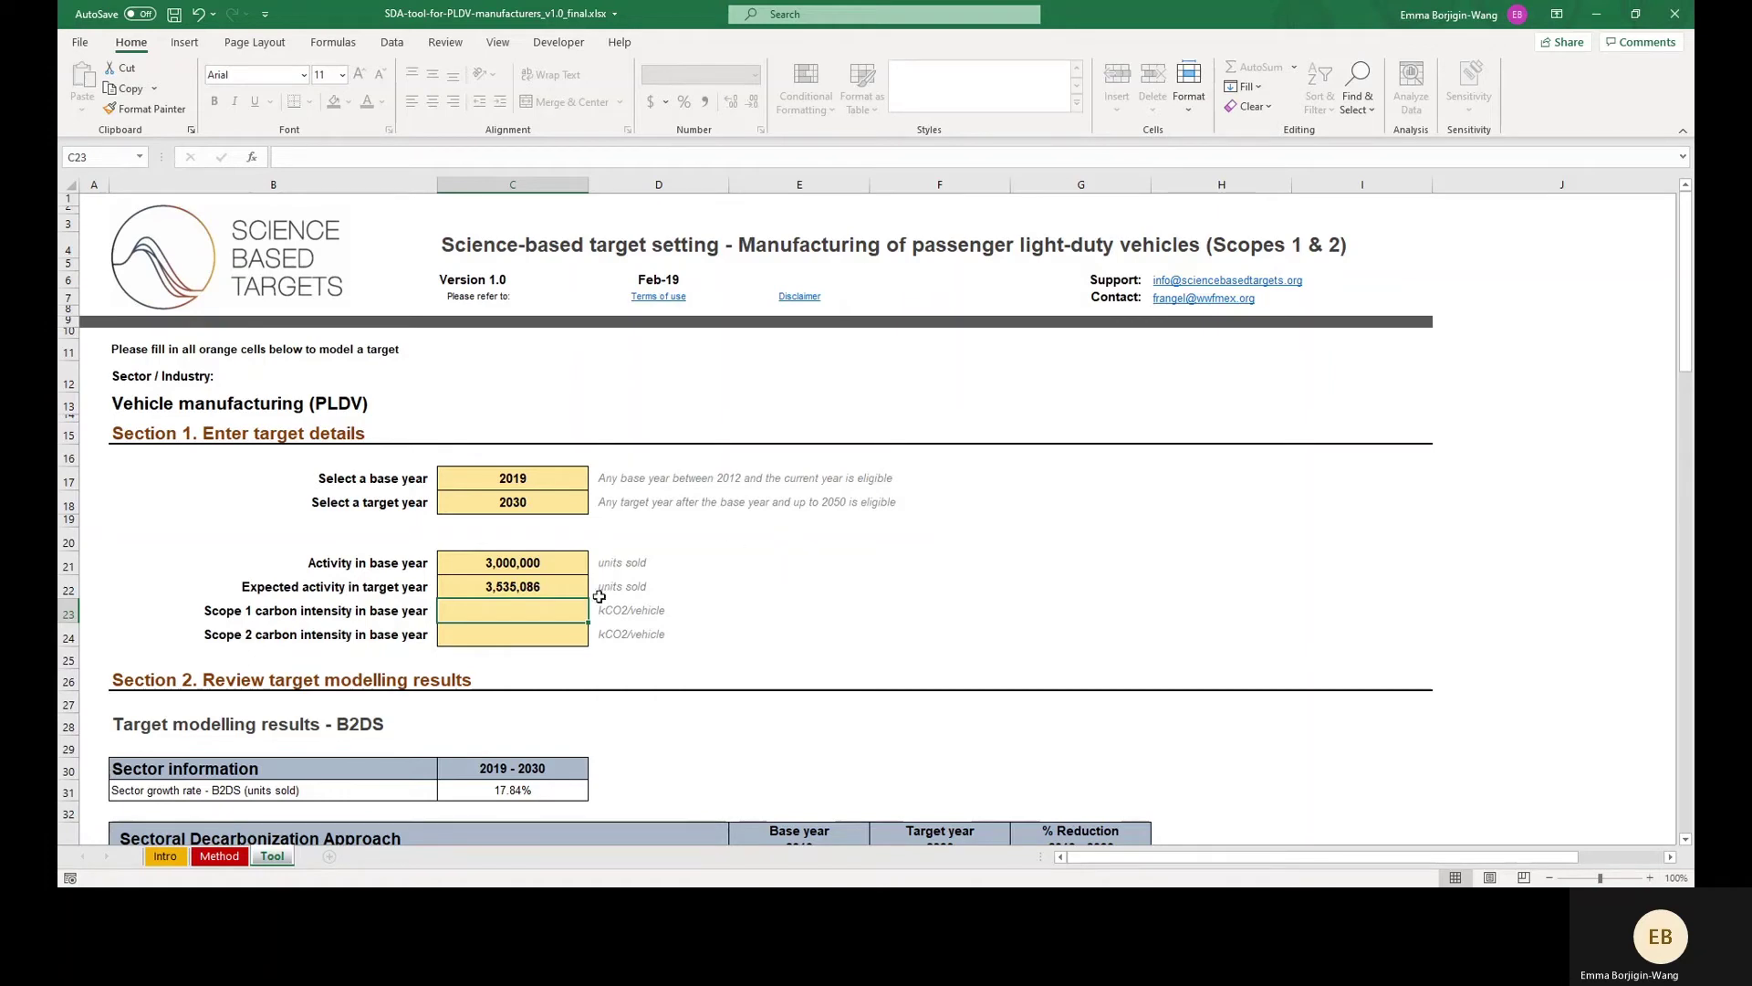
- Enter 300 in C23 for Scope 1 and 500 in C24 for Scope 2
left_click(624, 610)
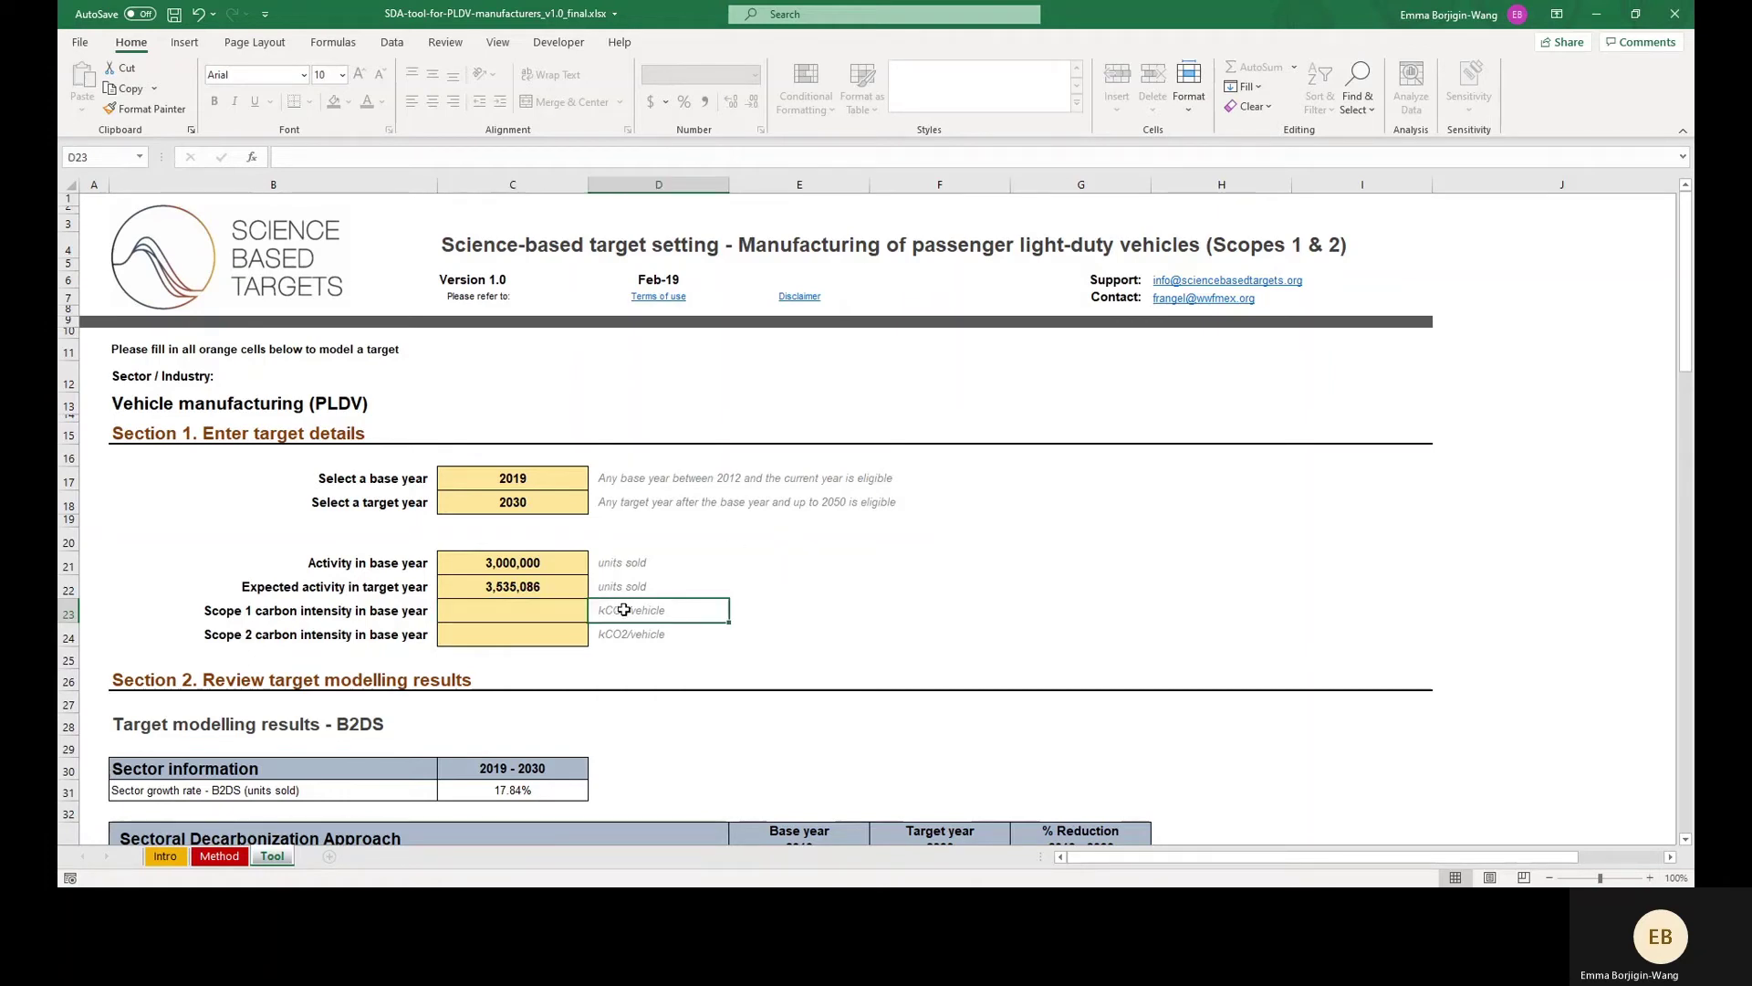
left_click(534, 610)
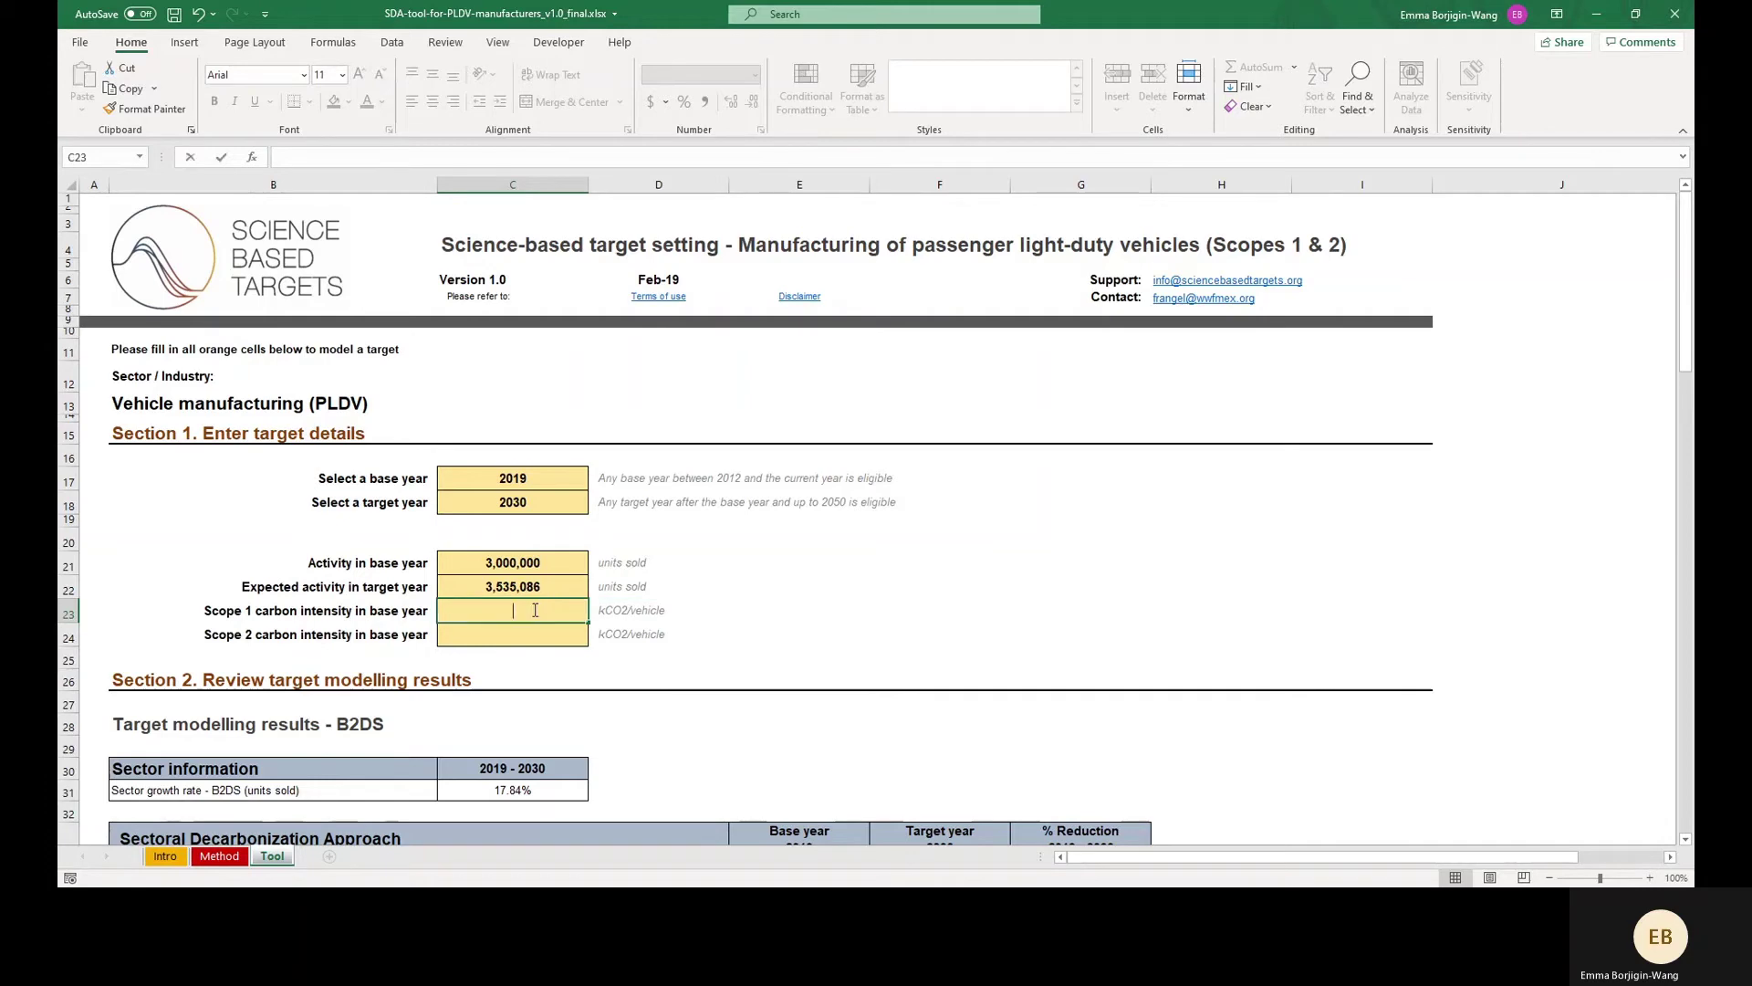
type("300")
key("Return")
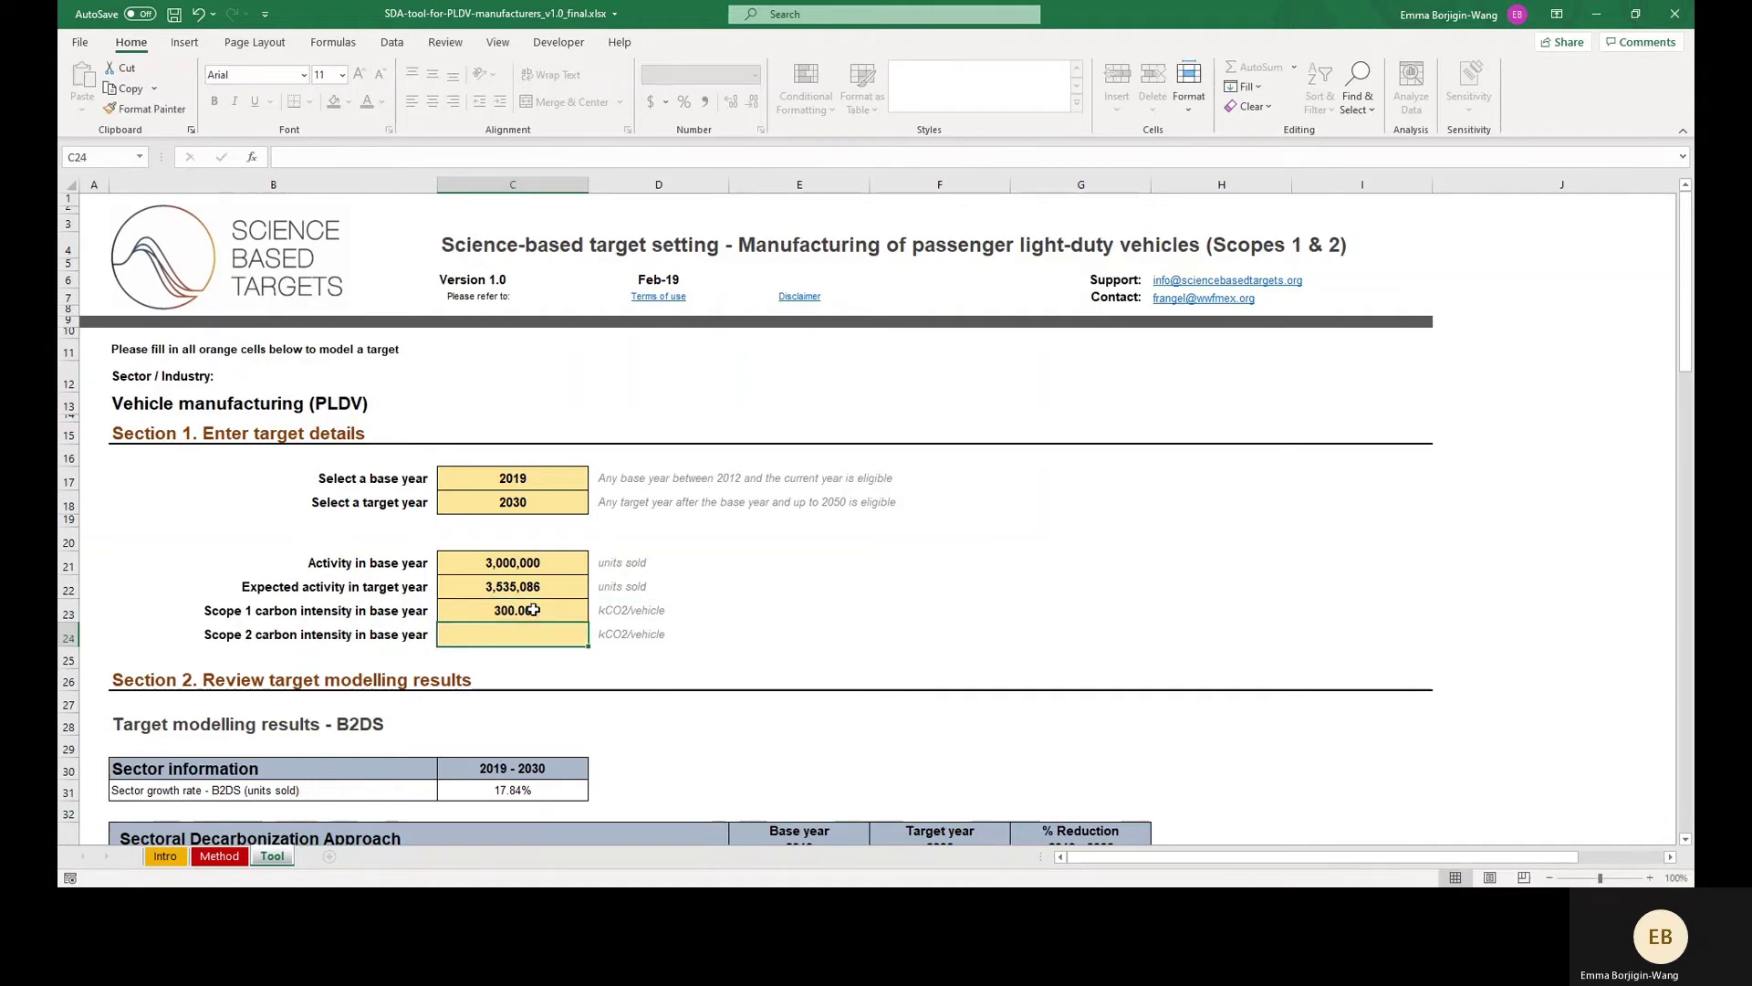
type("500")
key("Return")
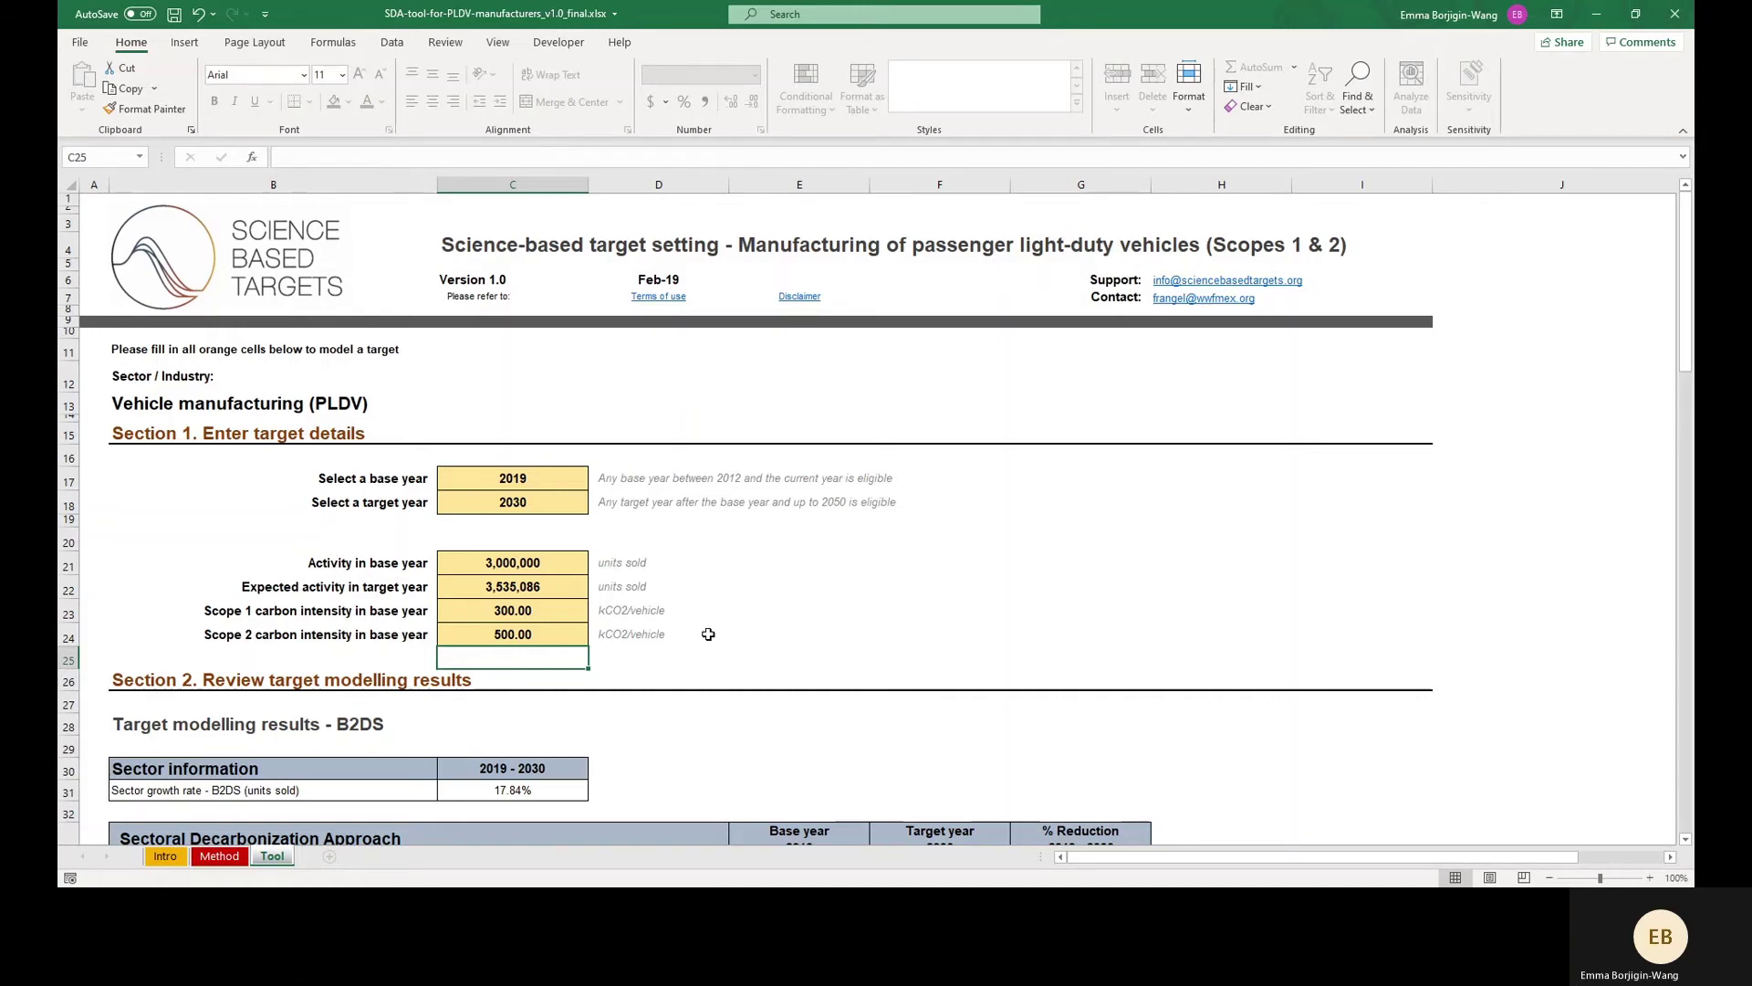
- Scroll down to the B2DS results showing 41.47%, 56.12% and 50.52% reductions and the intensity charts
scroll(708, 633, "down", 7)
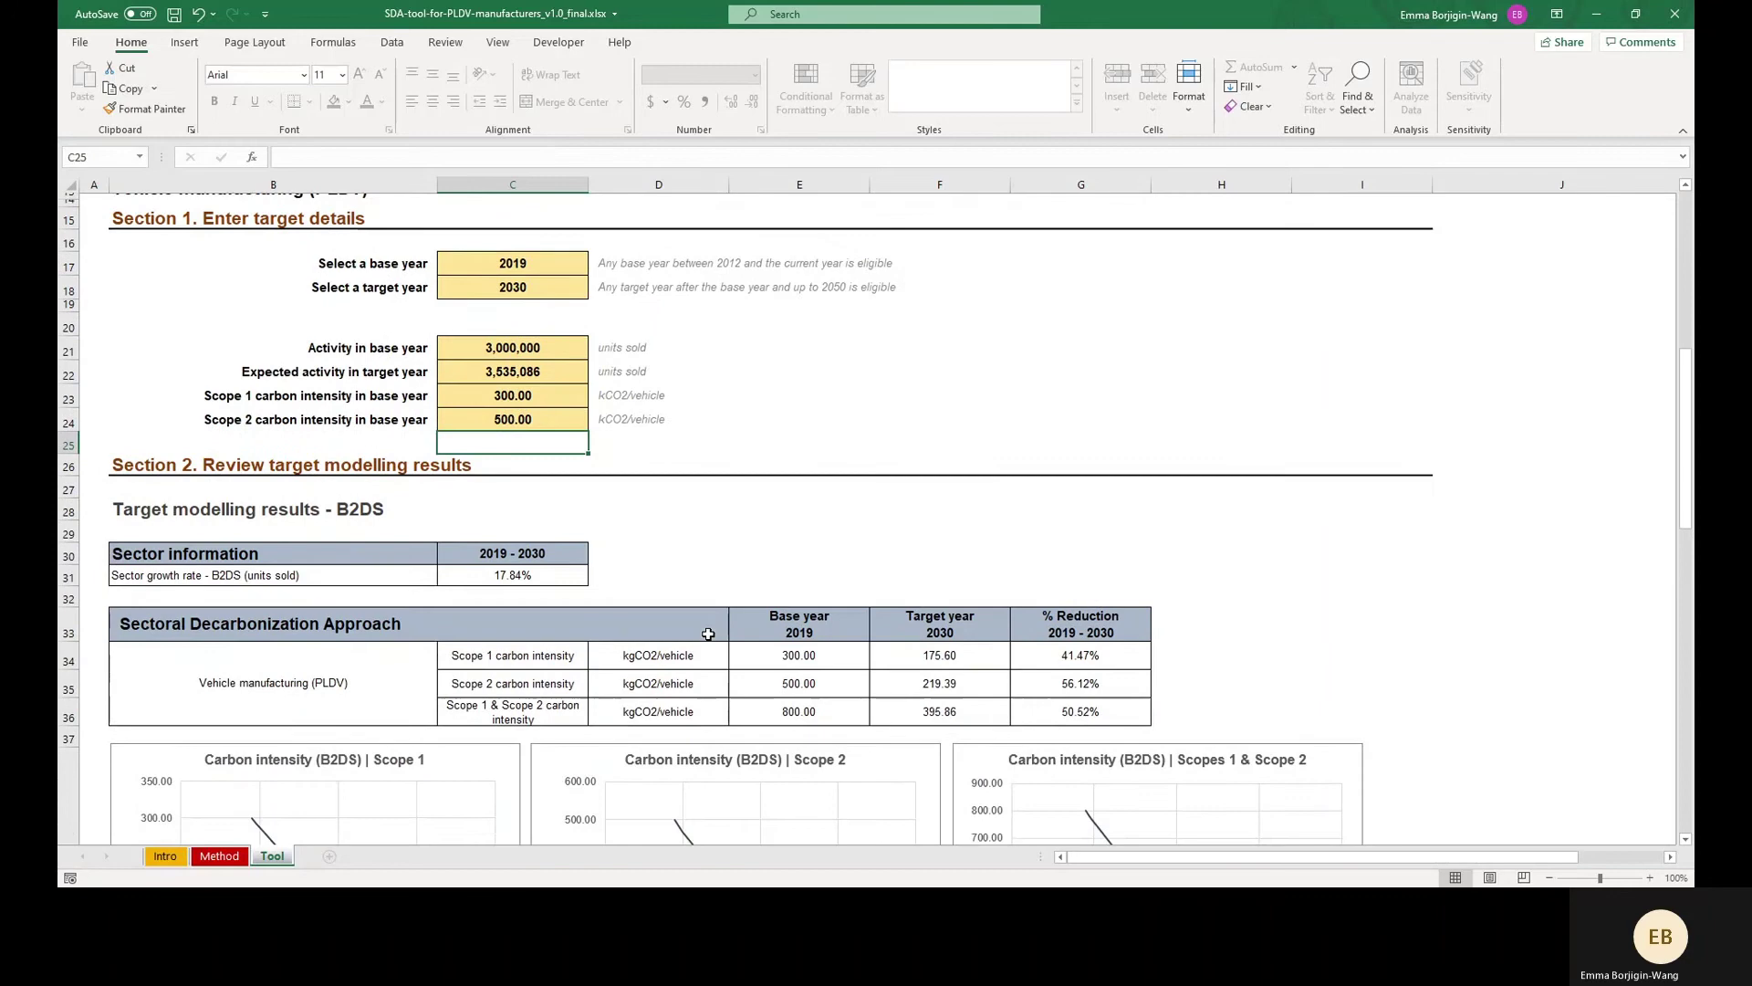
scroll(709, 634, "down", 1)
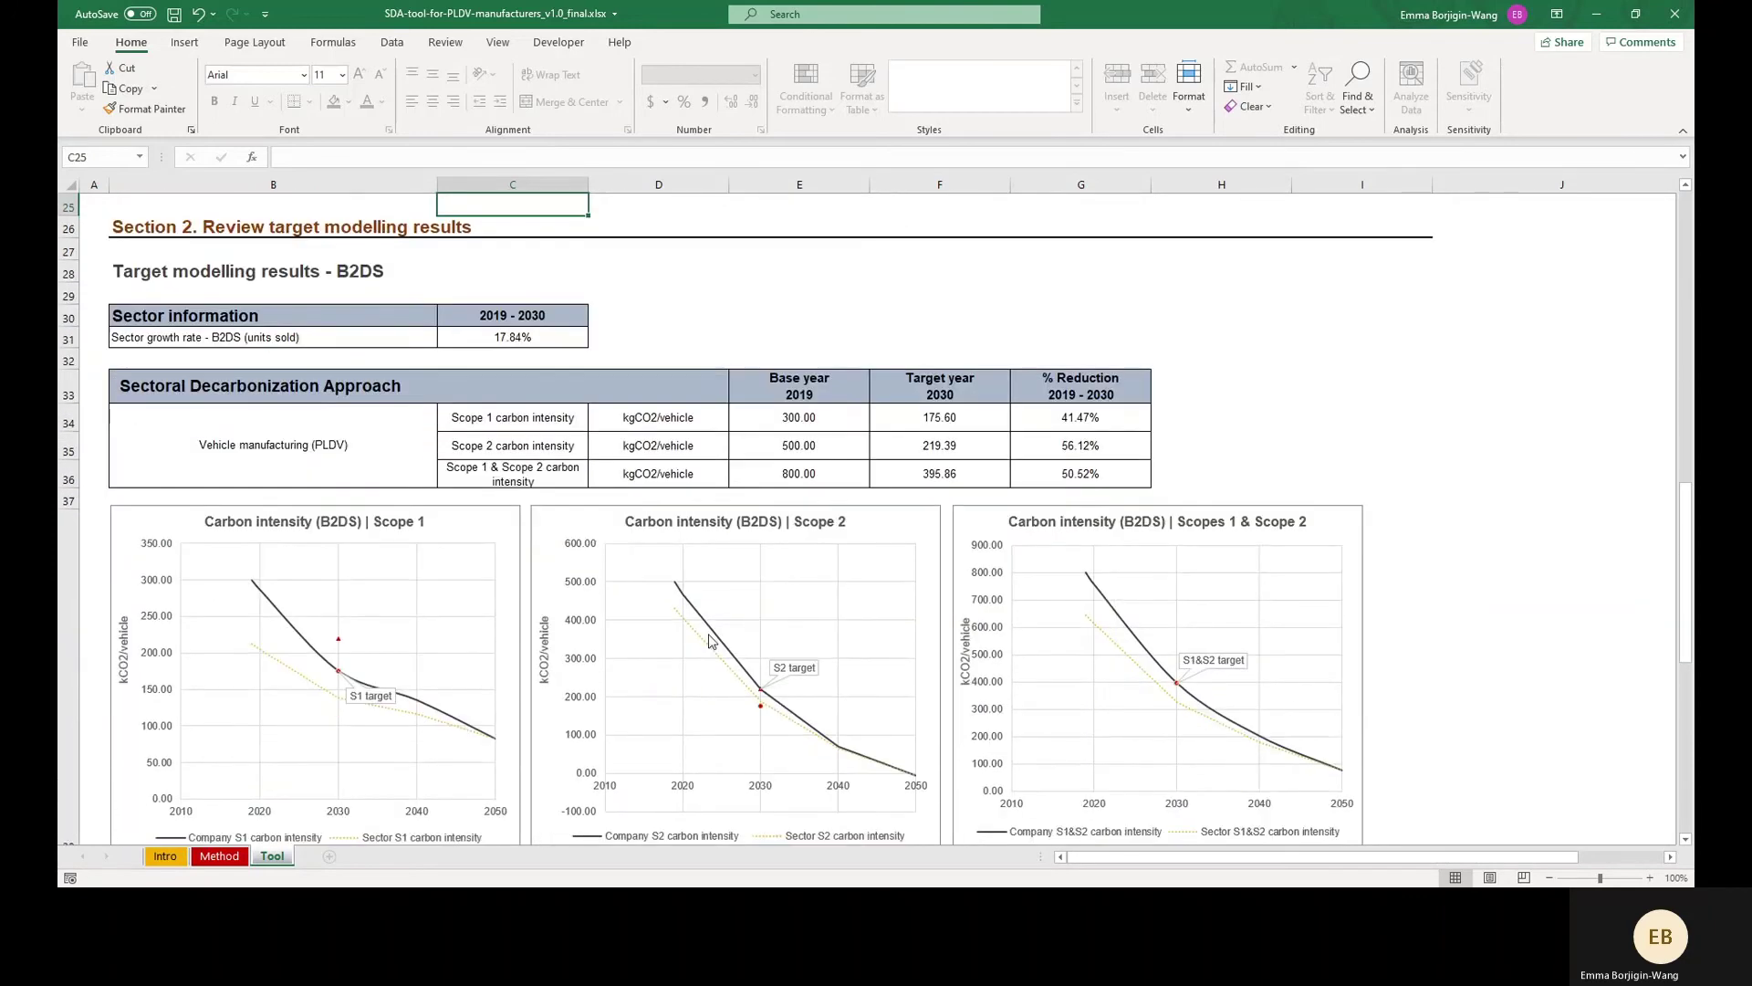
scroll(709, 641, "down", 1)
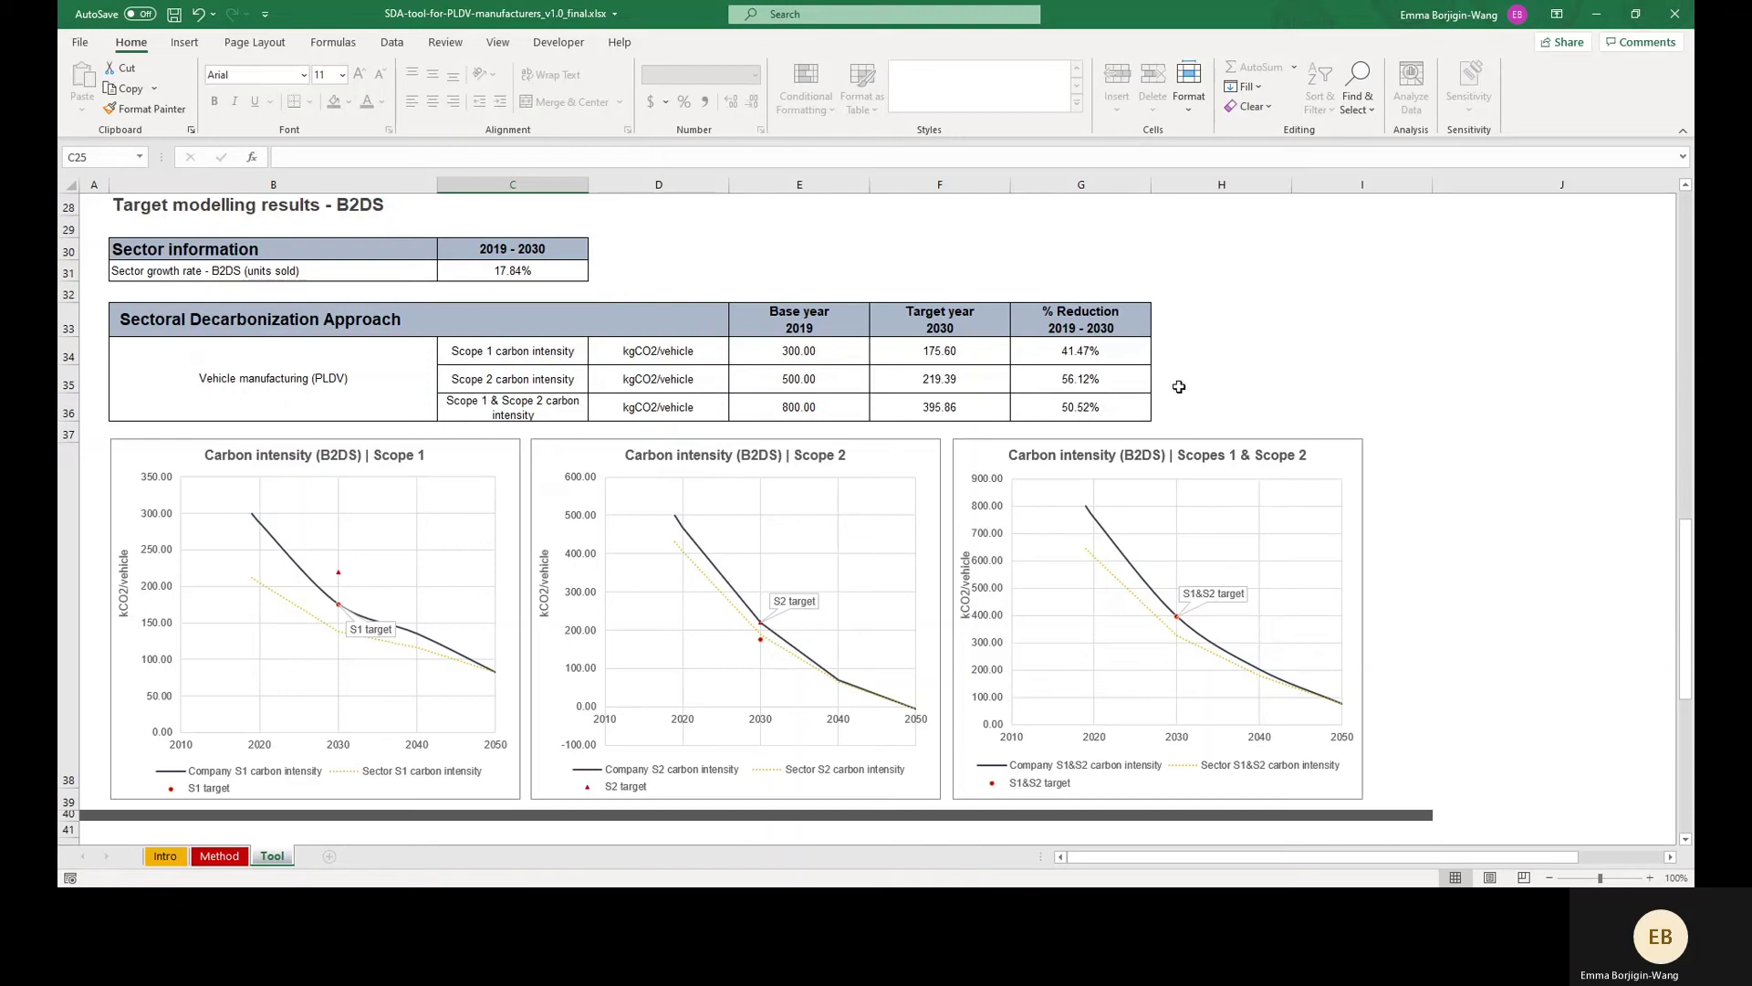
left_click(558, 352)
left_click_drag(557, 352, 556, 374)
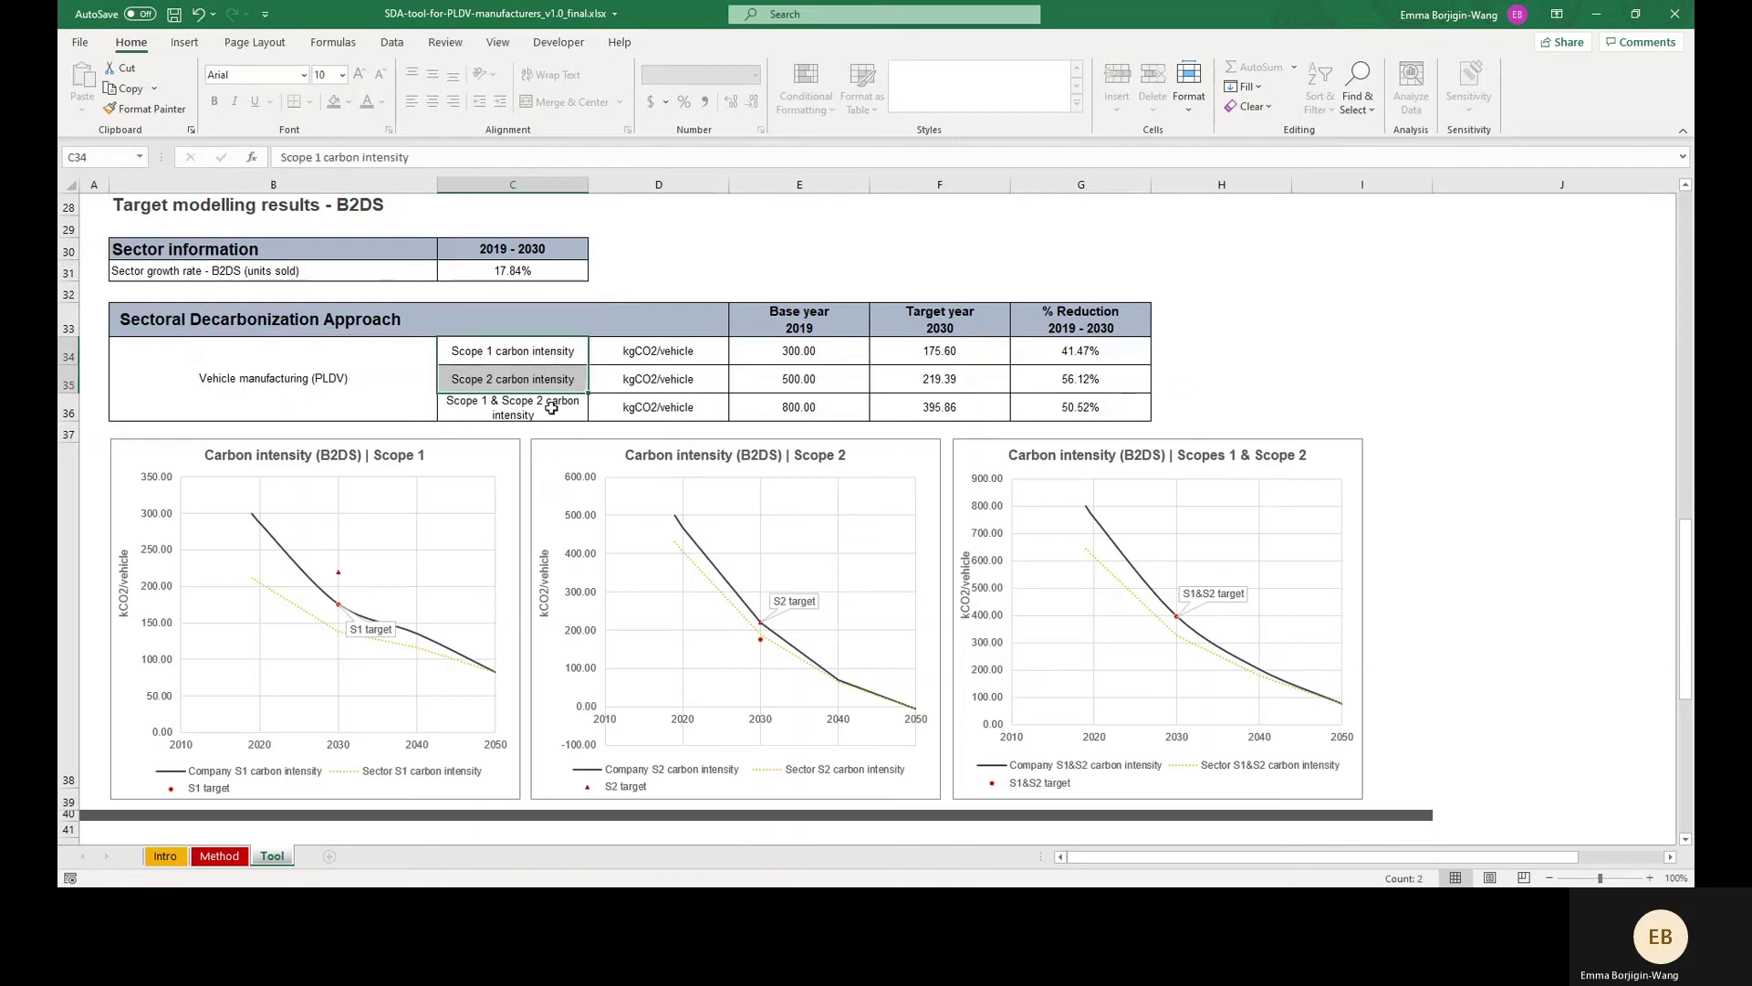
left_click(551, 408)
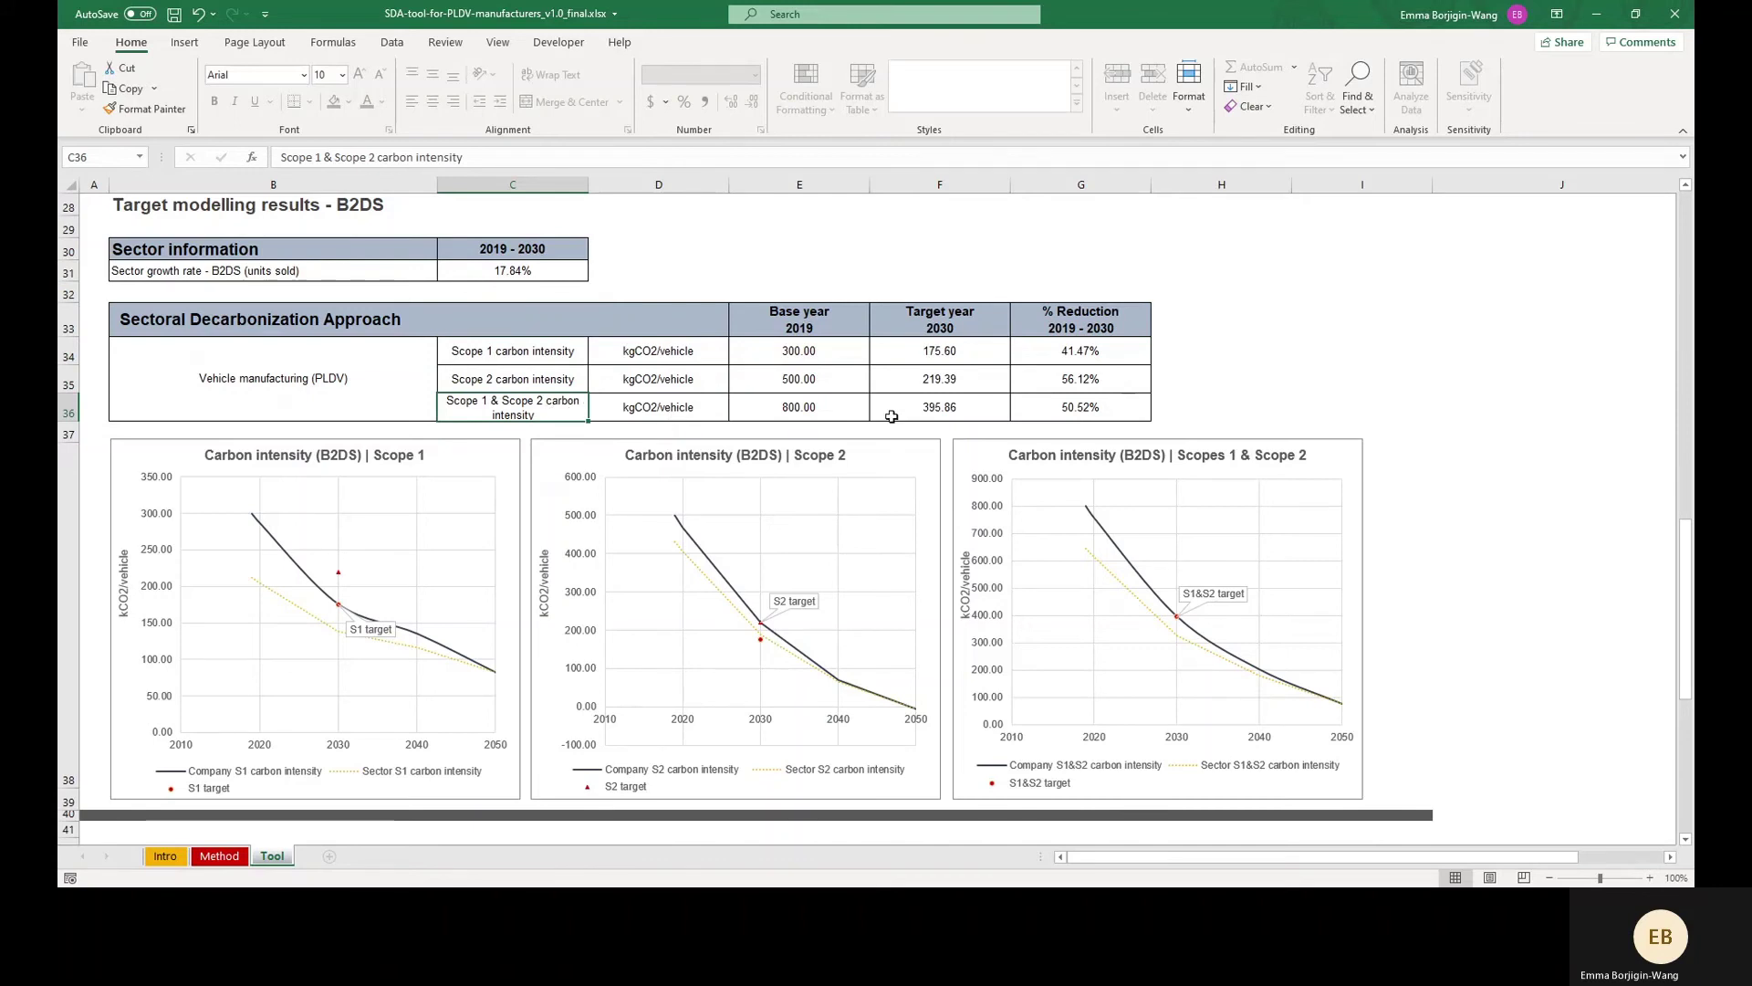
left_click(1139, 349)
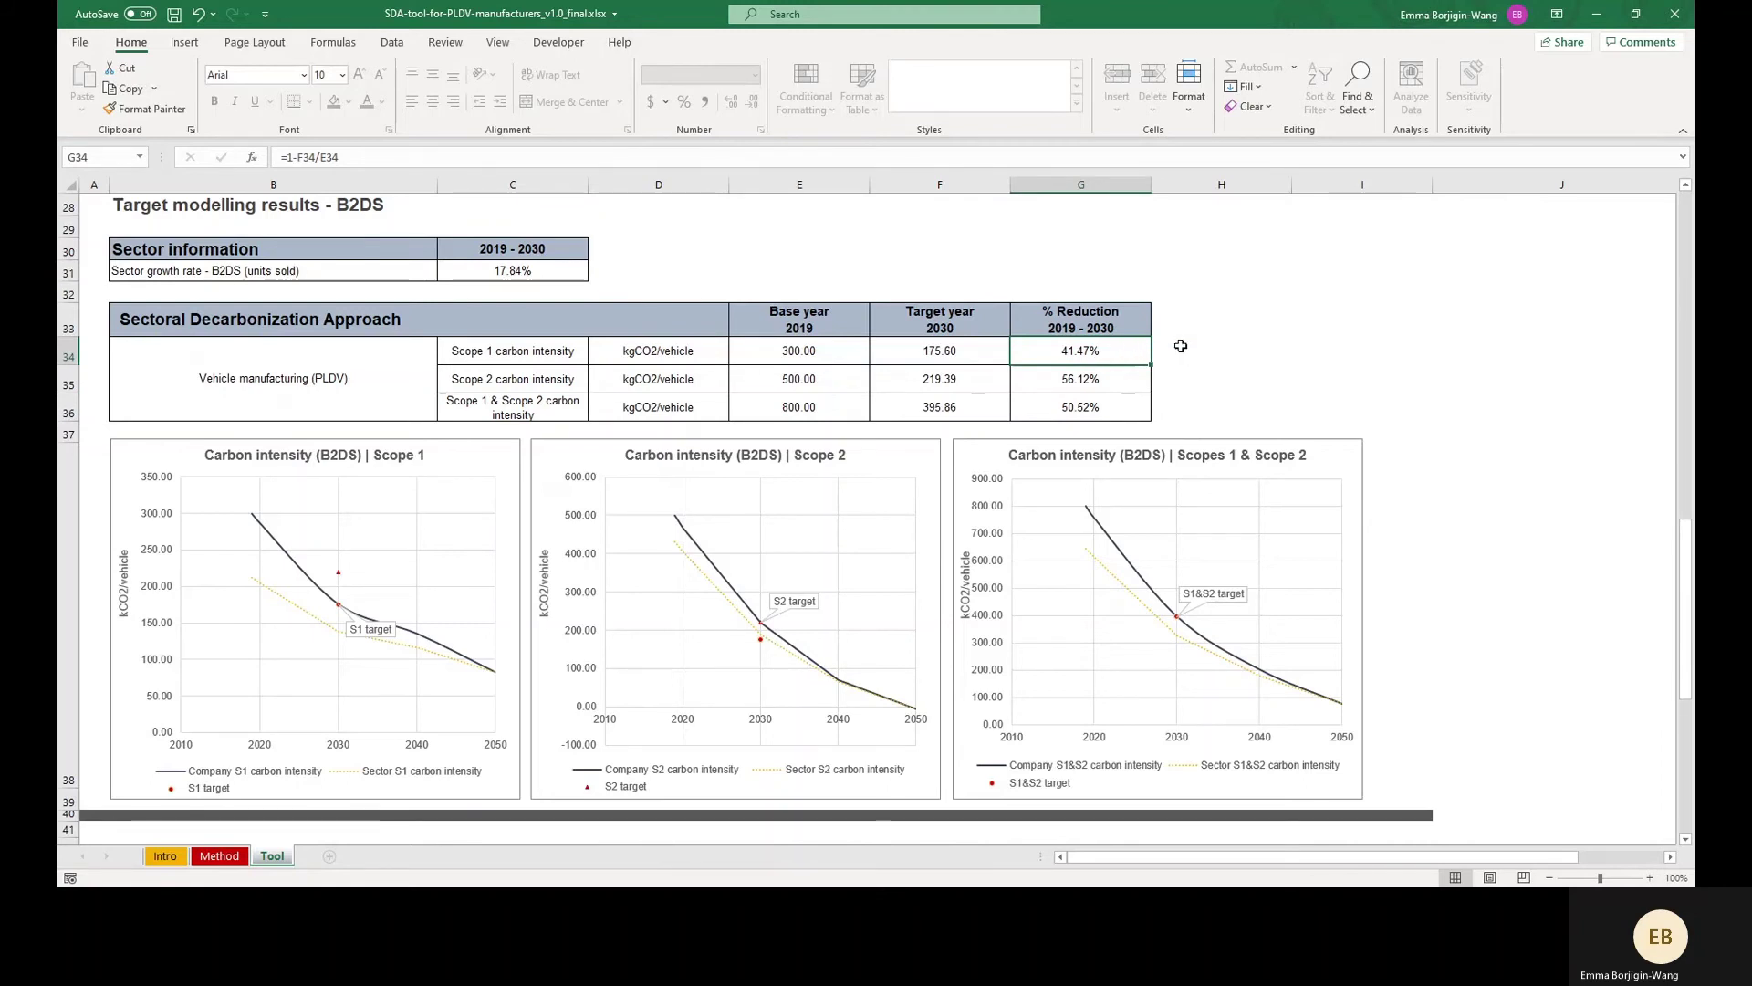
left_click(1137, 379)
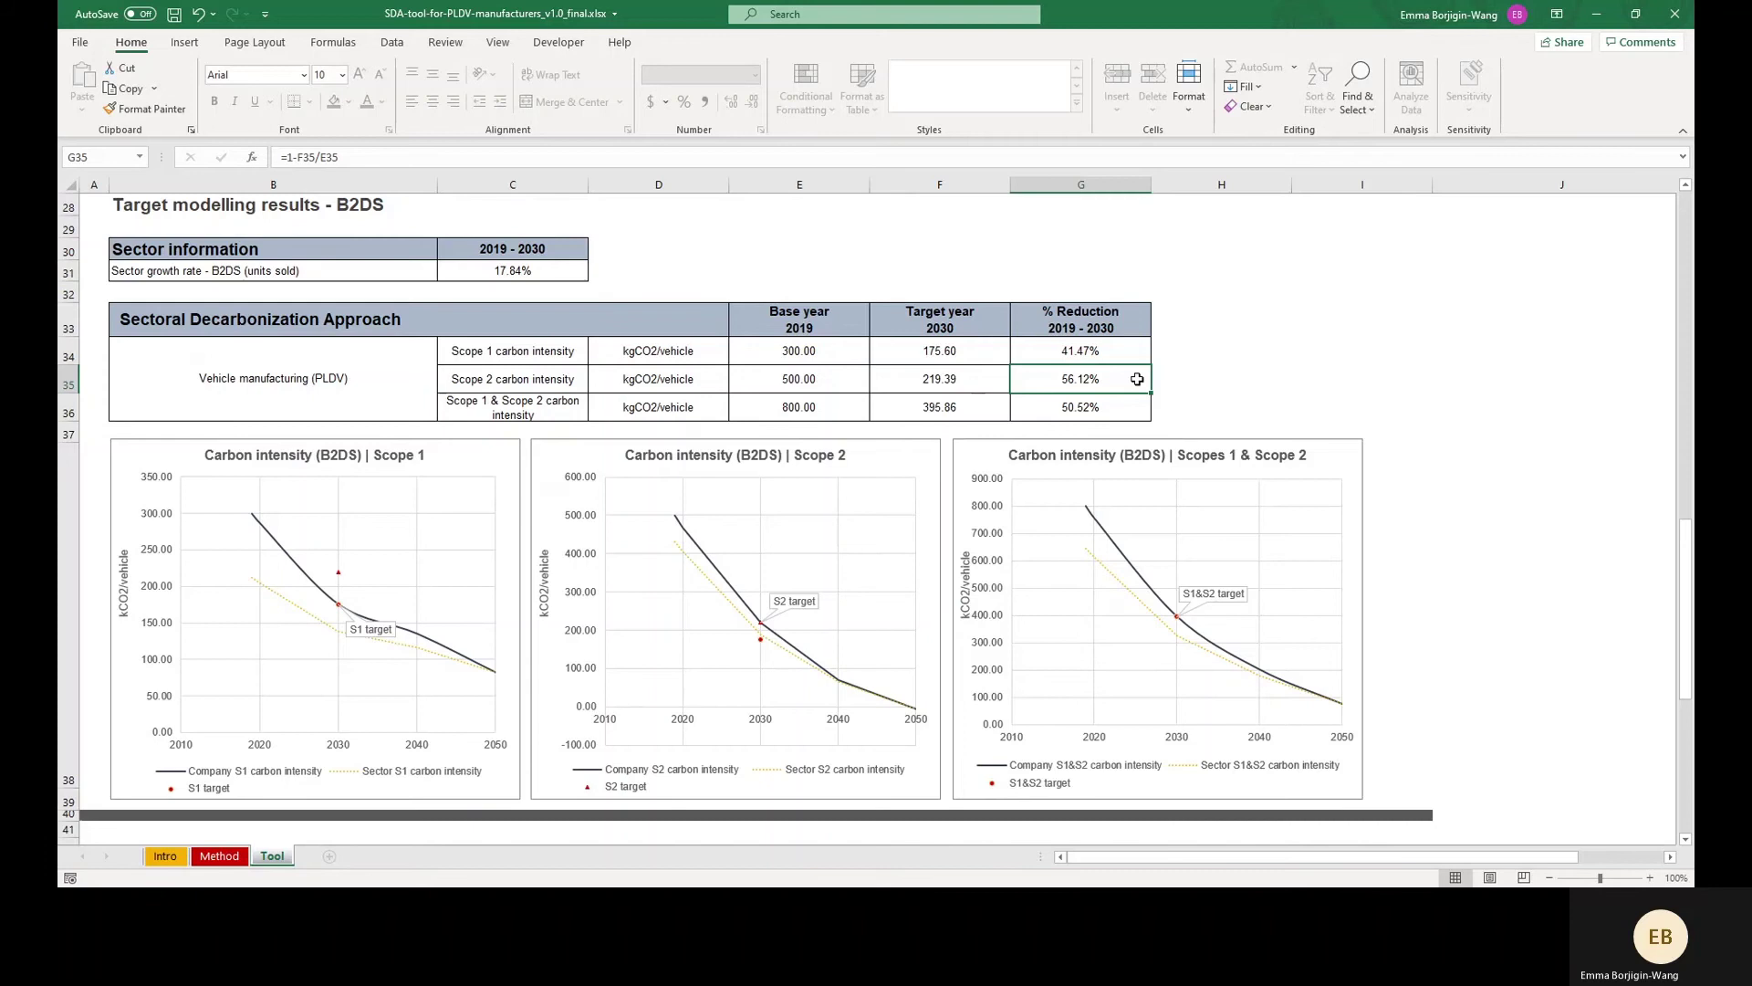
left_click(1134, 406)
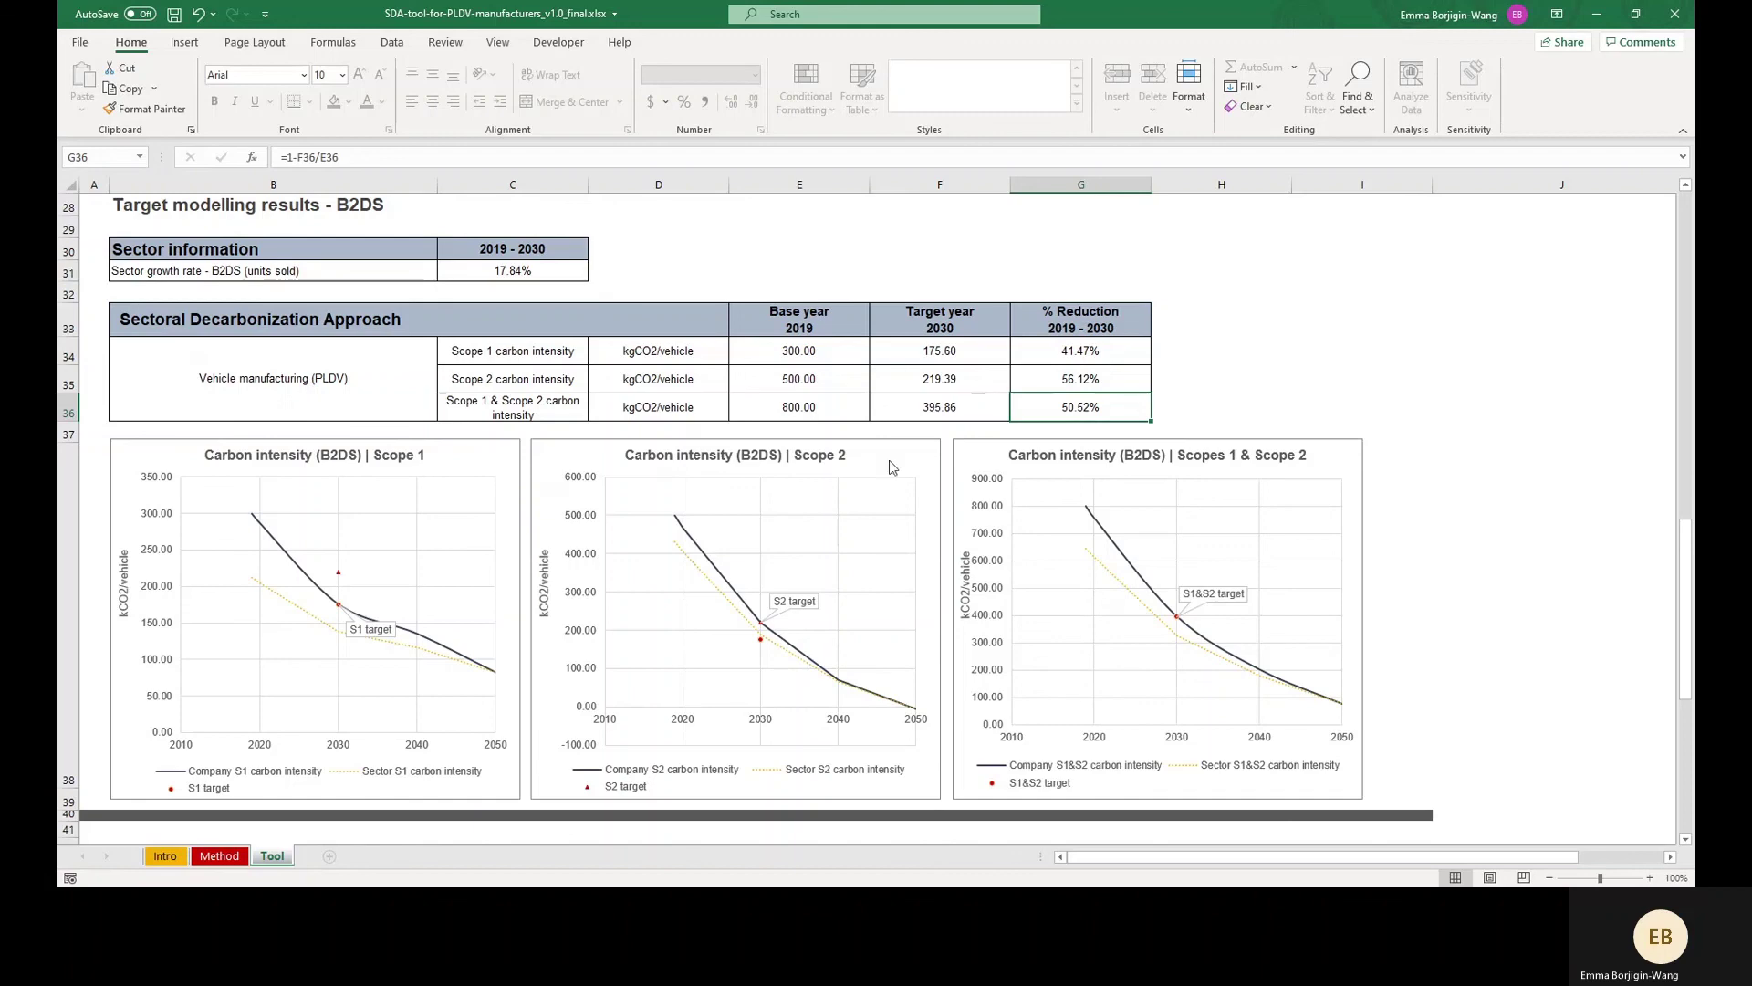
- Go back to the Intro sheet's top, showing the PLDV title banner and About section
left_click(165, 856)
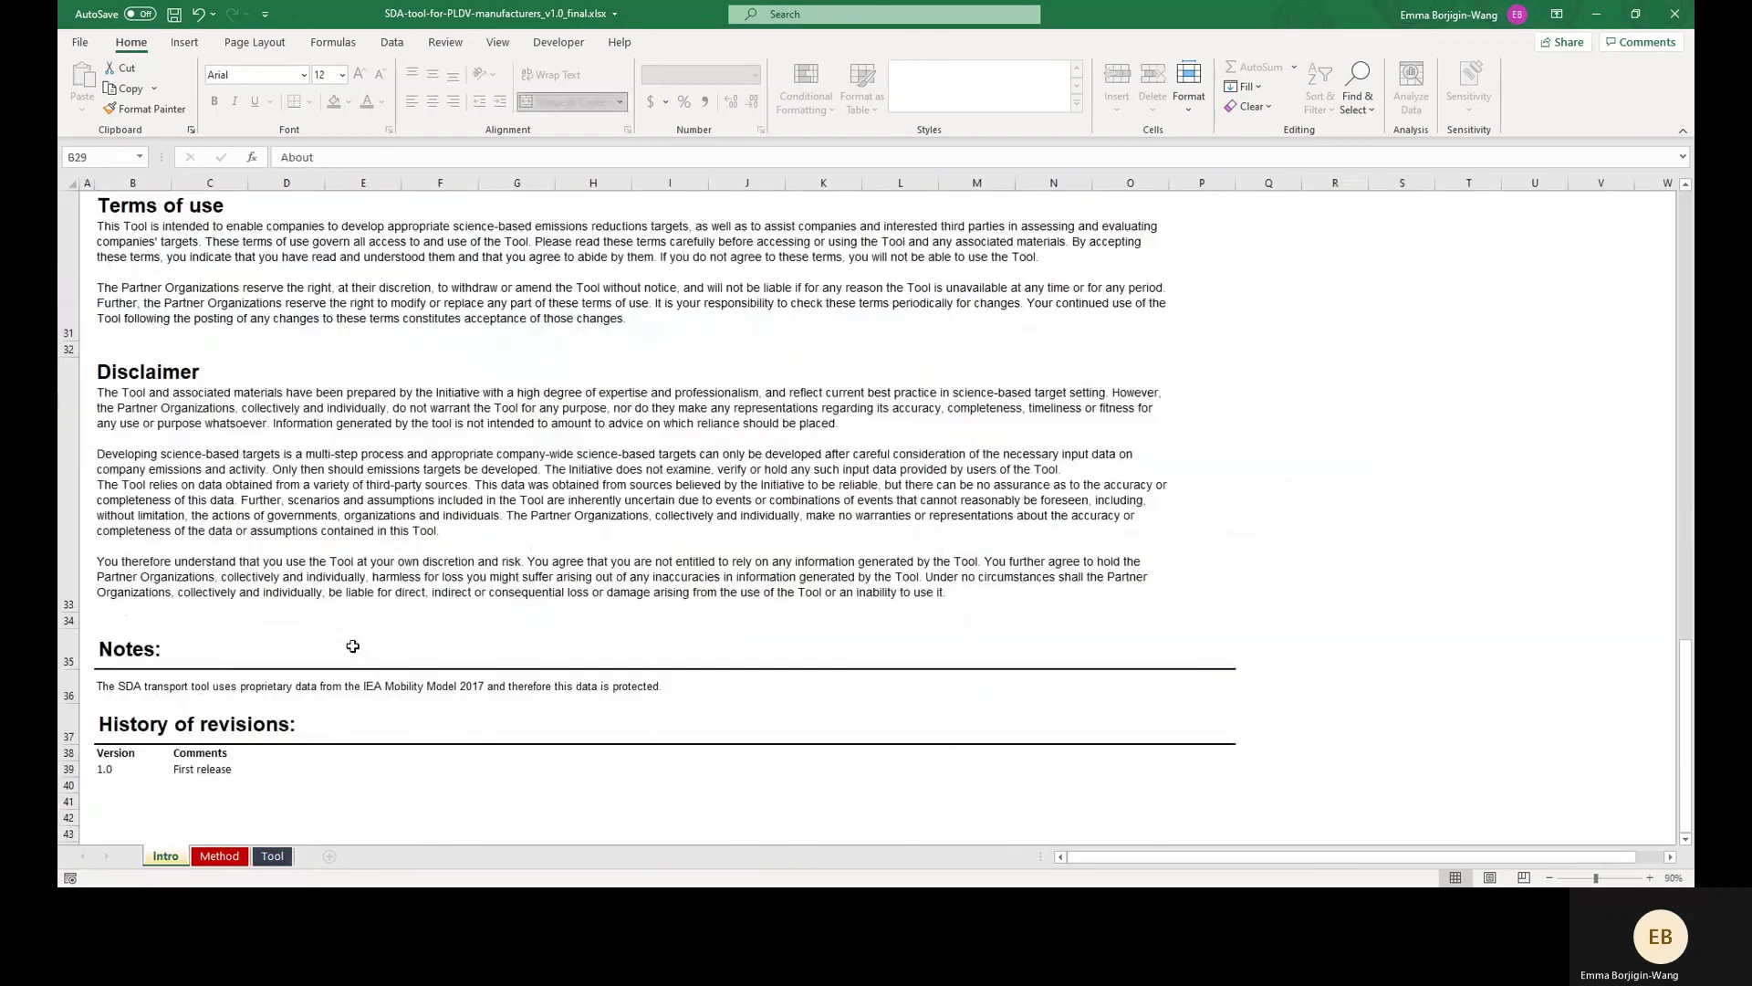
scroll(1171, 555, "up", 10)
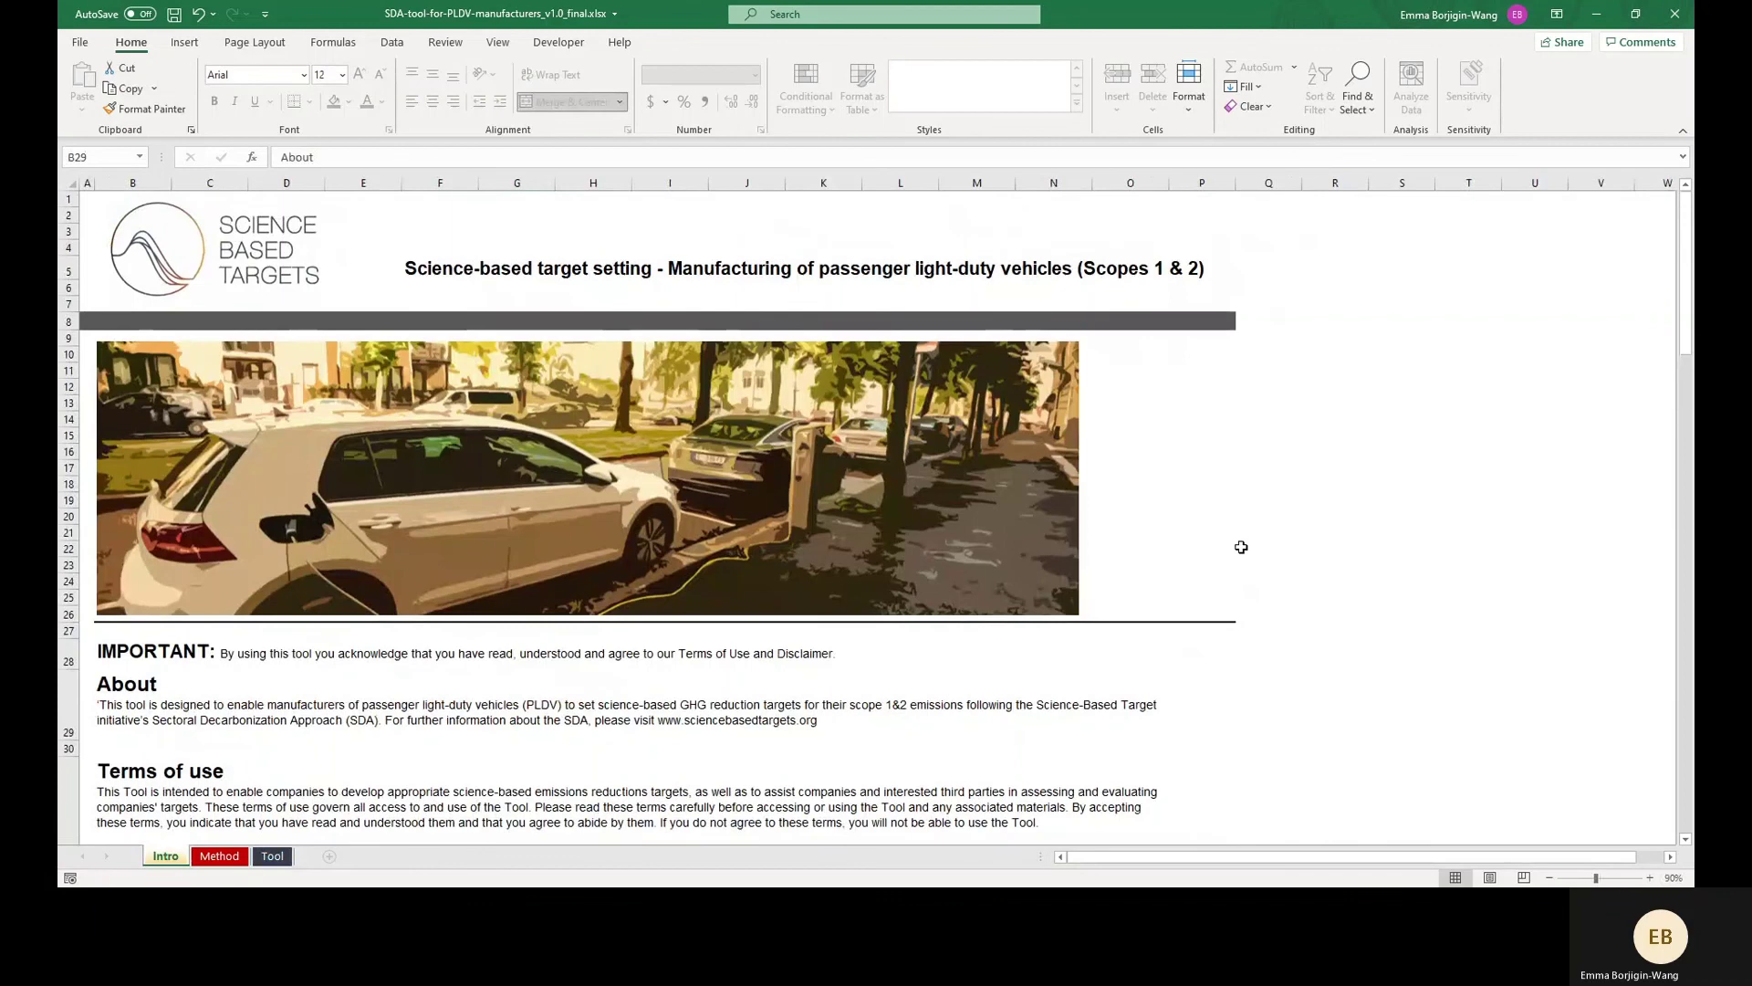